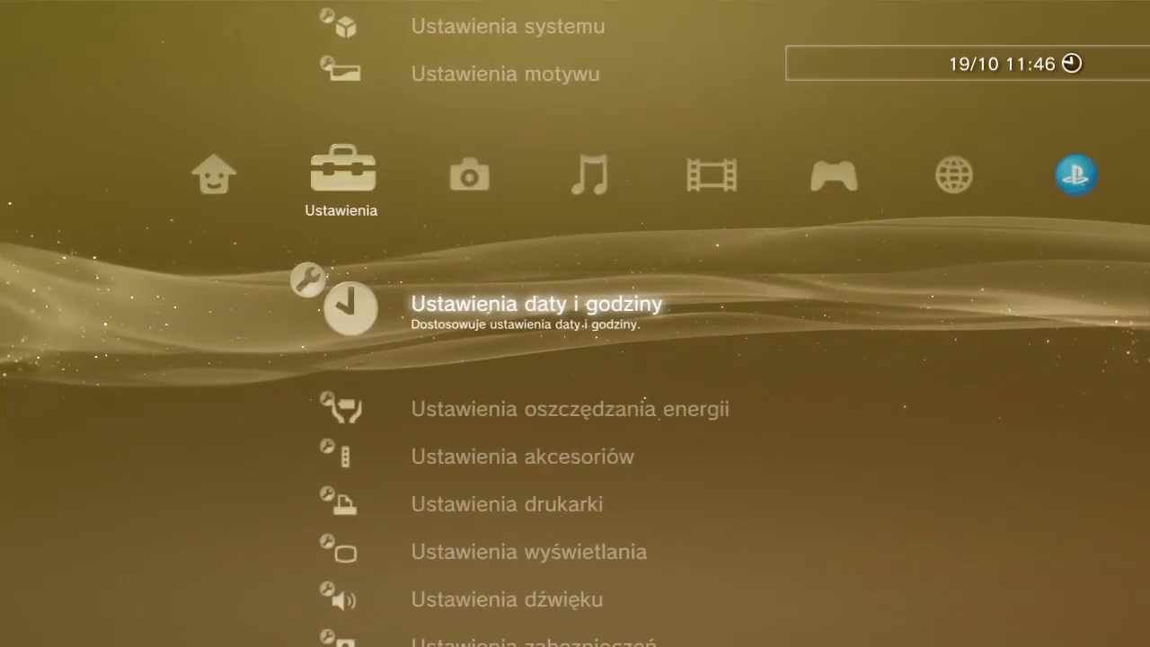
Check the firmware version and free space in System Settings > System Information.
key("Down")
key("Down")
key("Down")
key("Down")
key("Down")
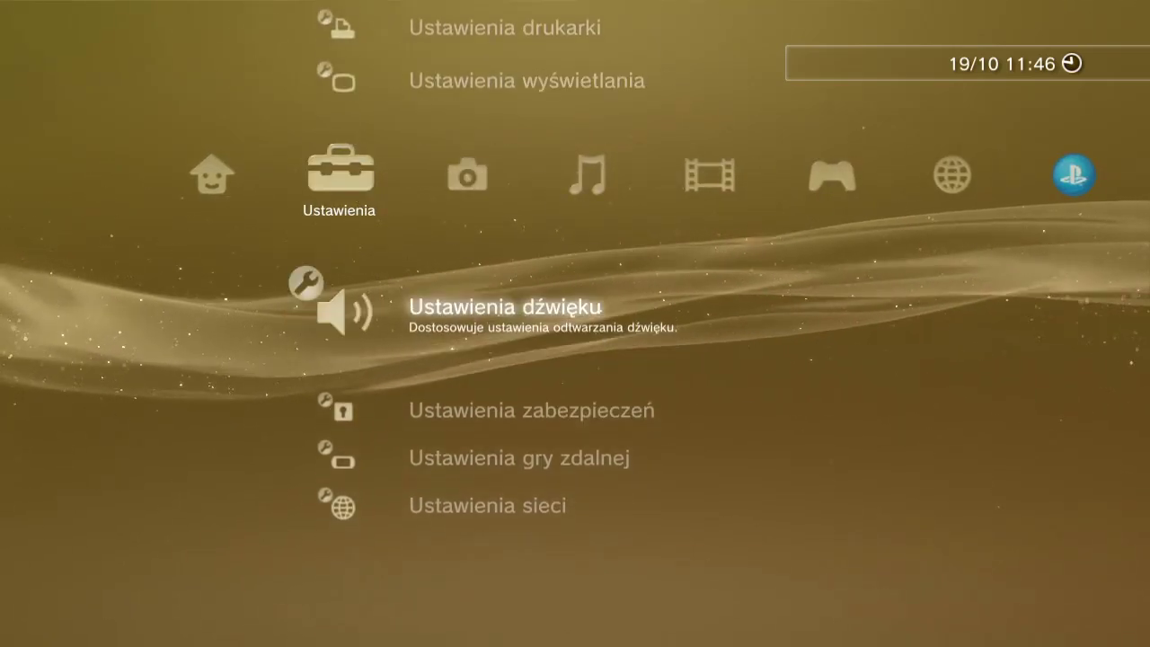
key("Up")
key("Up")
key("Up")
key("Up")
key("Up")
key("Up")
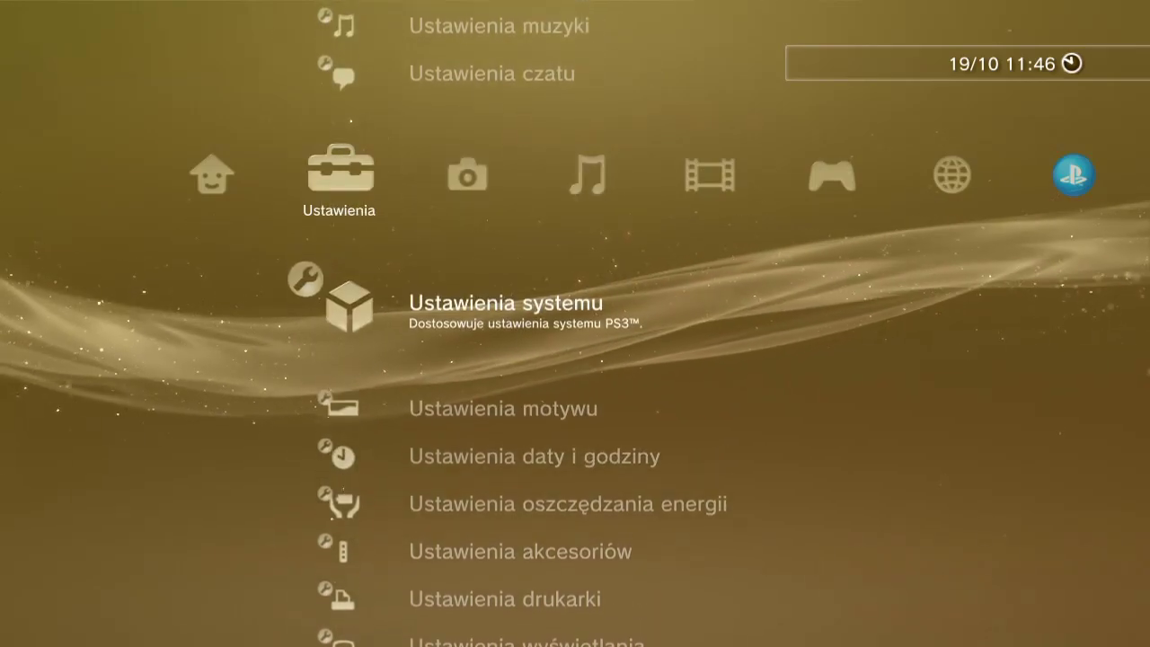
key("Return")
key("Down")
key("Down")
key("Down")
key("Down")
key("Down")
key("Down")
key("Down")
key("Down")
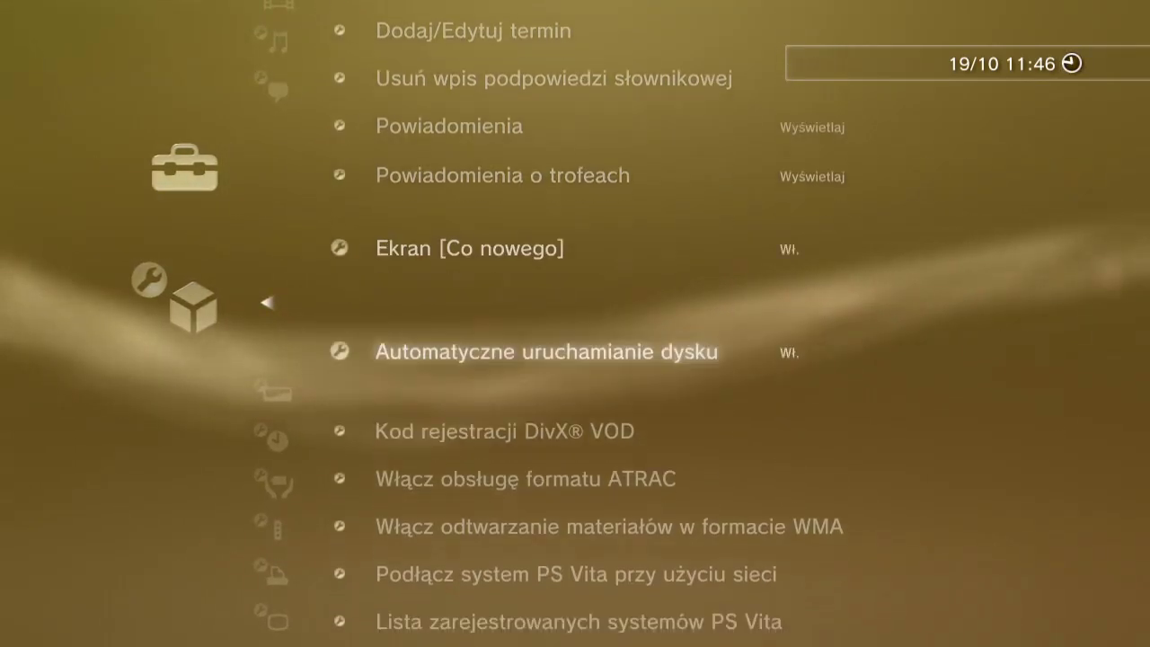
key("Down")
key("Down")
key("Down")
key("Down")
key("Down")
key("Down")
key("Down")
key("Down")
key("Down")
key("Down")
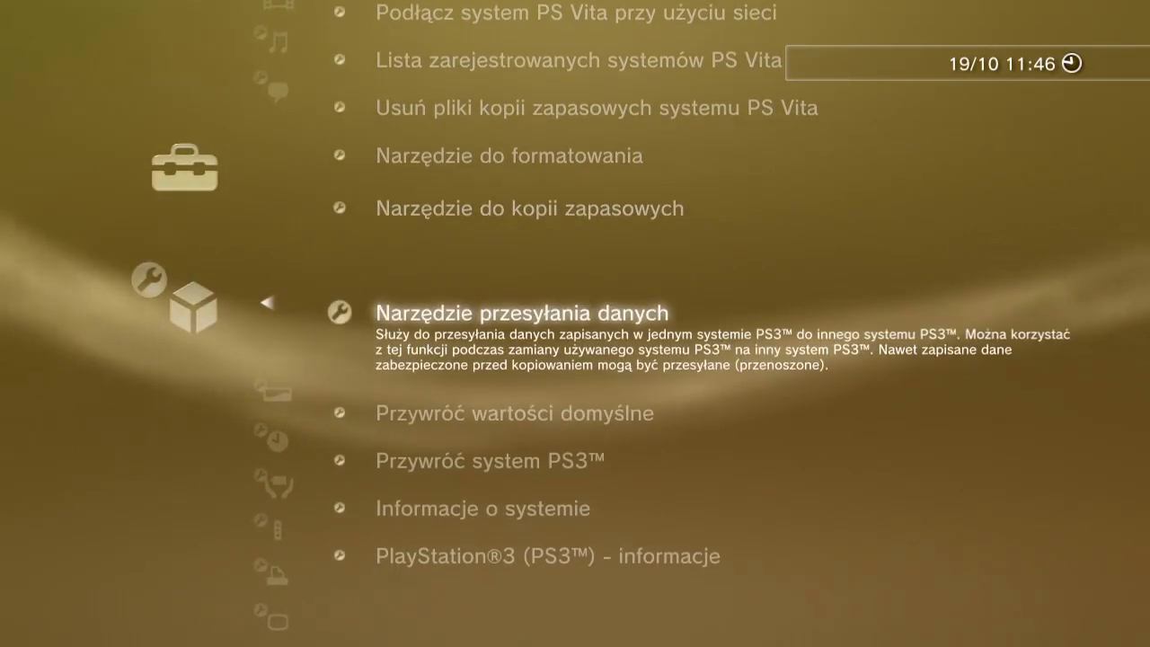
key("Return")
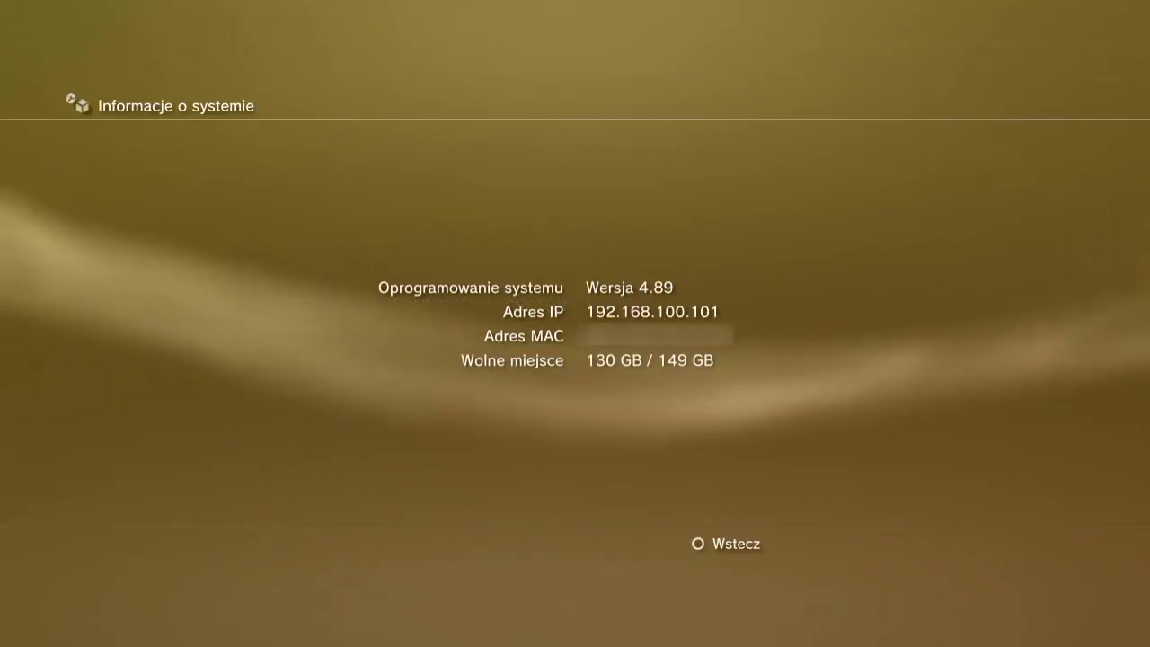
key("Escape")
Run System Update via Internet to confirm firmware 4.89 needs no update.
key("Up")
key("Up")
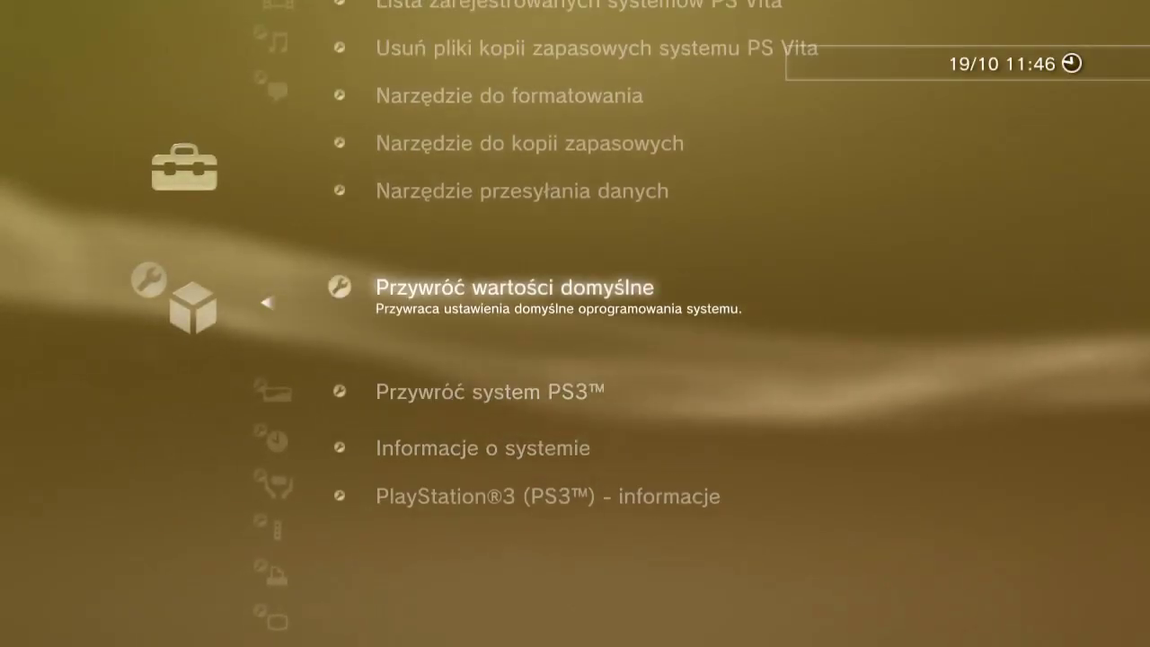
key("Escape")
key("Up")
key("Up")
key("Up")
key("Up")
key("Up")
key("Return")
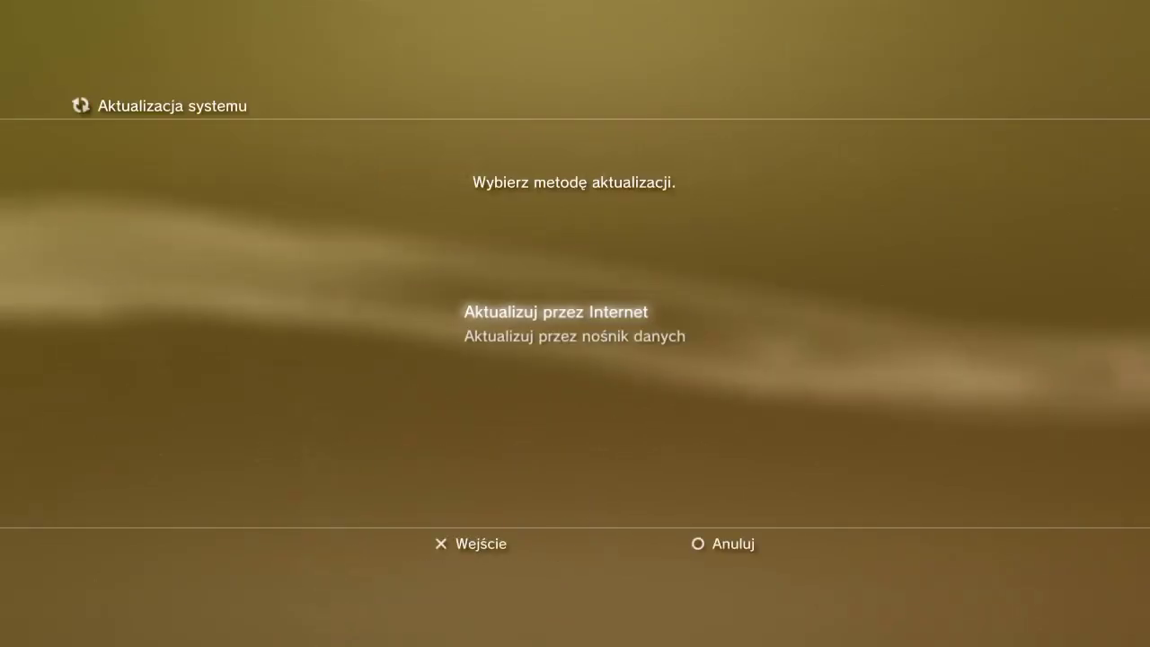
key("Return")
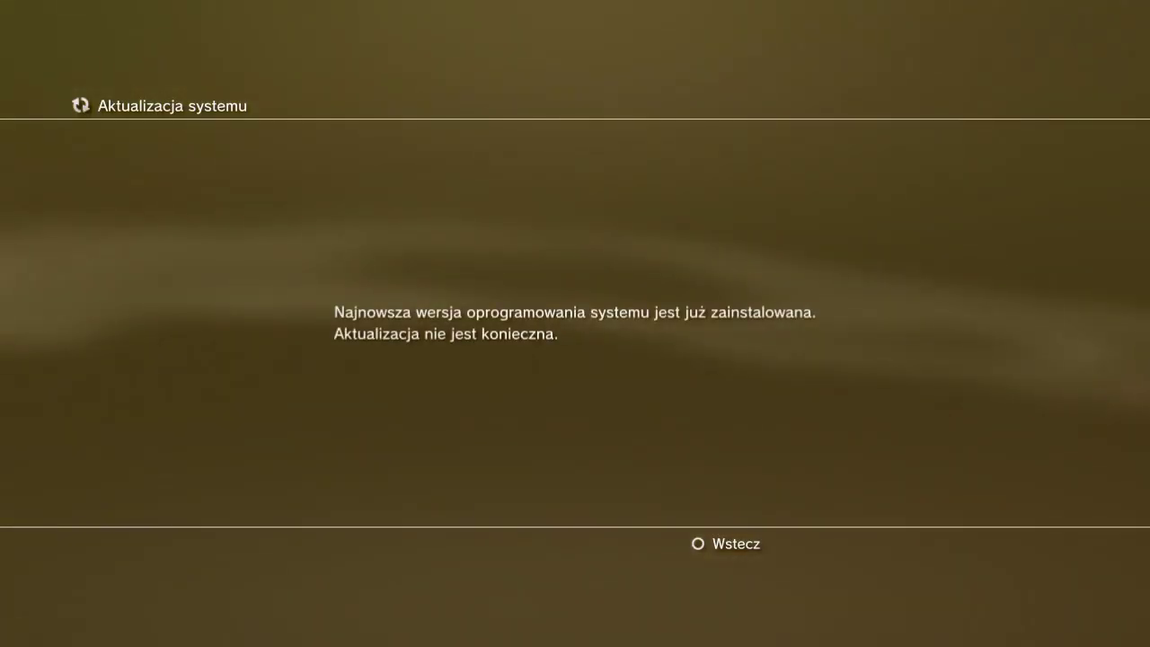
key("Escape")
Open the Internet Browser and delete its stored cookies from the Tools options.
key("Right")
key("Right")
key("Right")
key("Right")
key("Right")
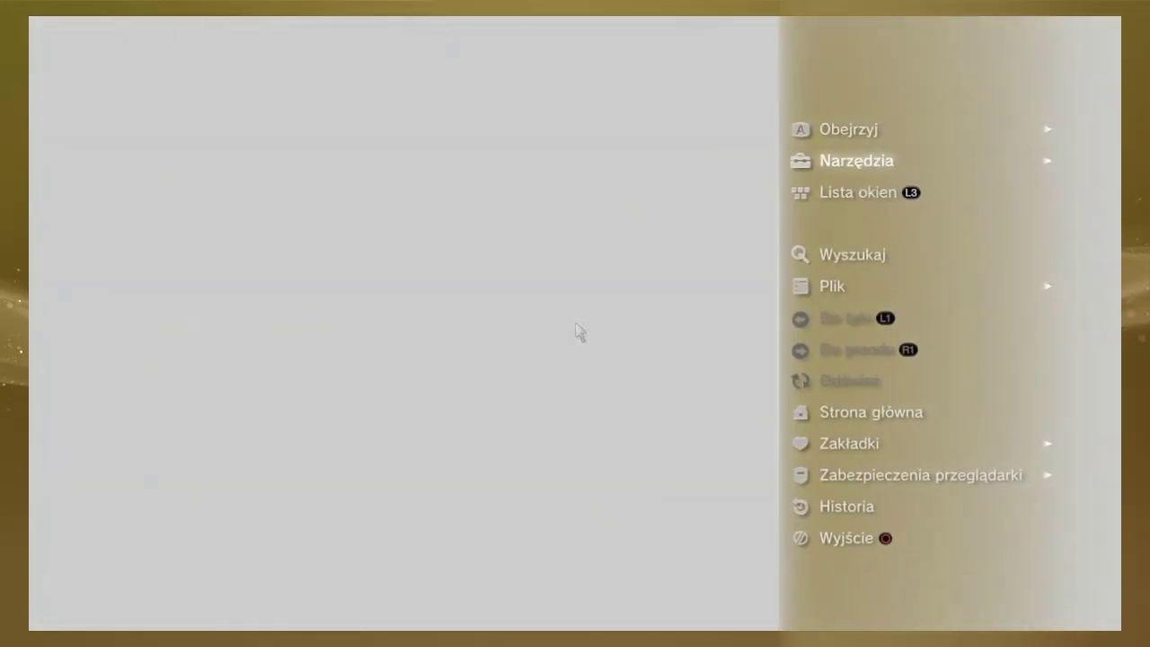
key("Right")
key("Down")
key("Down")
key("Down")
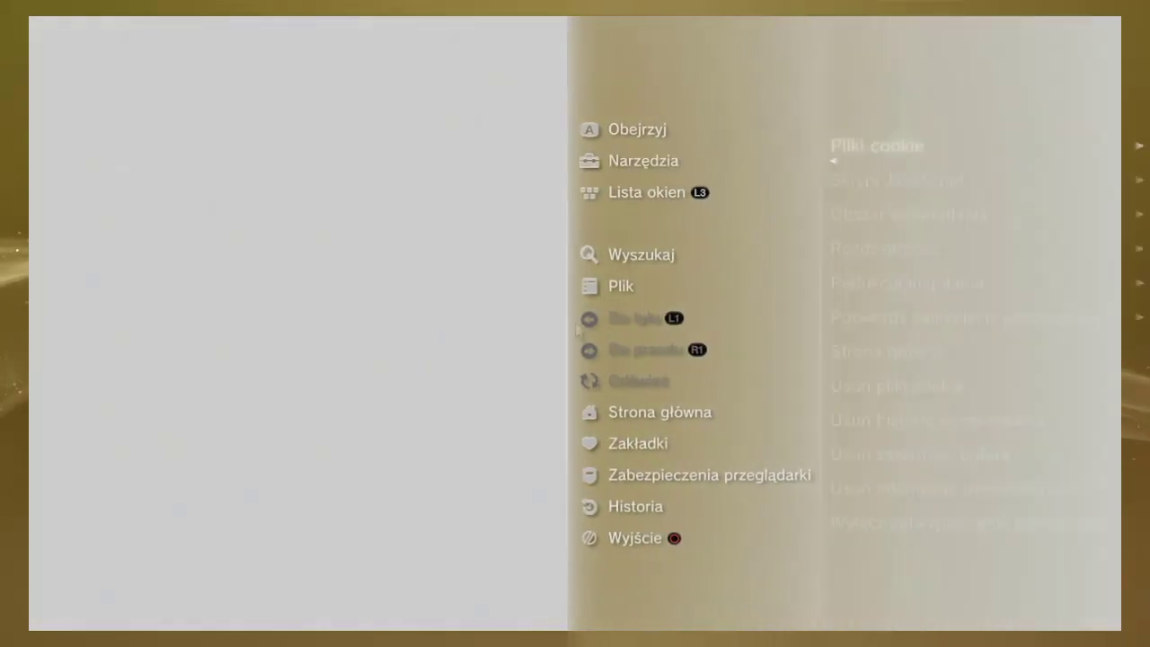
key("Down")
key("Down")
key("Down")
key("Down")
key("Down")
key("Down")
key("Down")
key("Down")
key("Return")
key("Return")
key("Right")
key("Down")
key("Down")
key("Down")
key("Down")
key("Down")
key("Down")
key("Down")
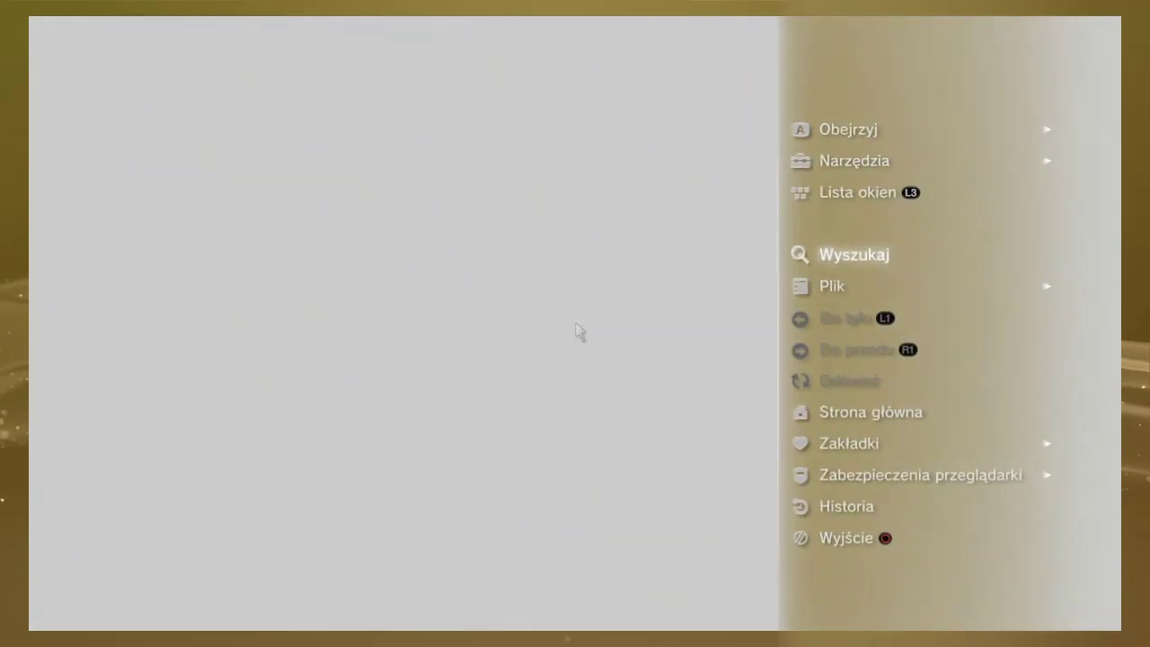
Replace about:blank with furever.me/bgtoolset from the address suggestions and load the page.
key("Return")
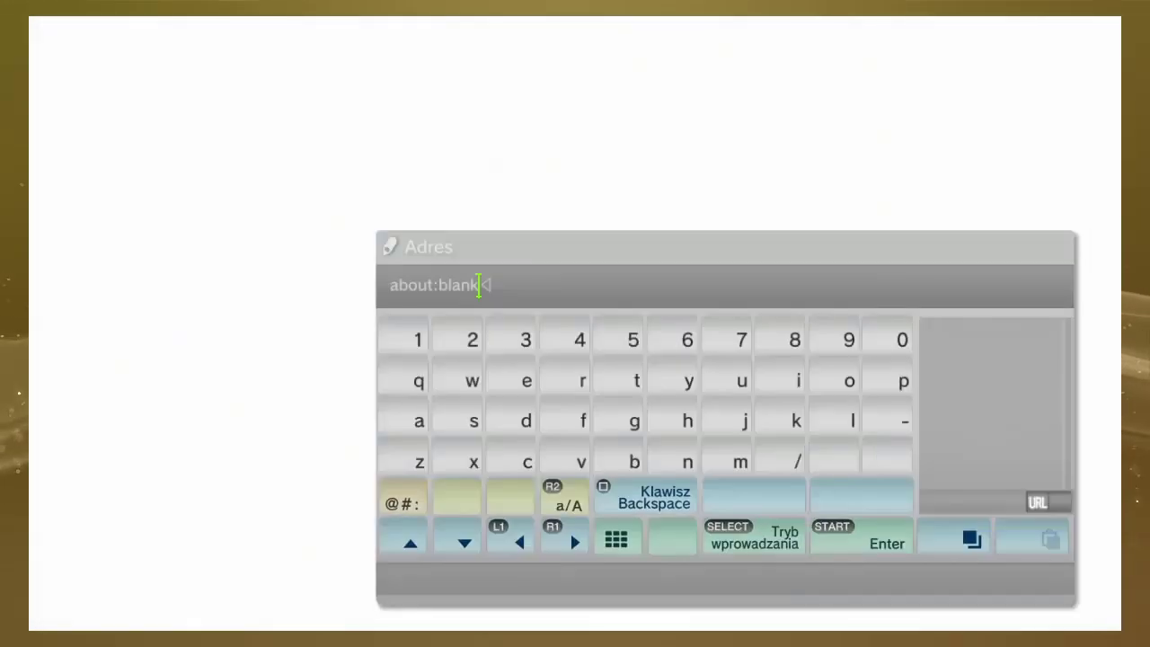
key("BackSpace")
key("BackSpace")
key("BackSpace")
key("BackSpace")
key("BackSpace")
key("BackSpace")
key("BackSpace")
key("BackSpace")
key("BackSpace")
key("BackSpace")
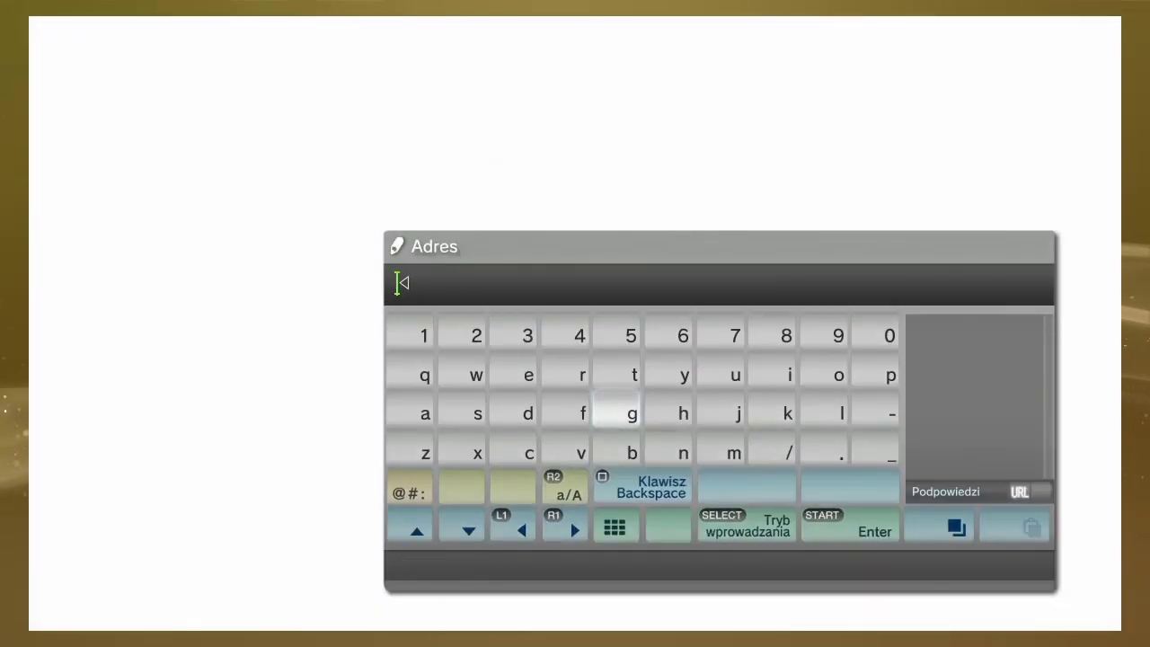
type("fu")
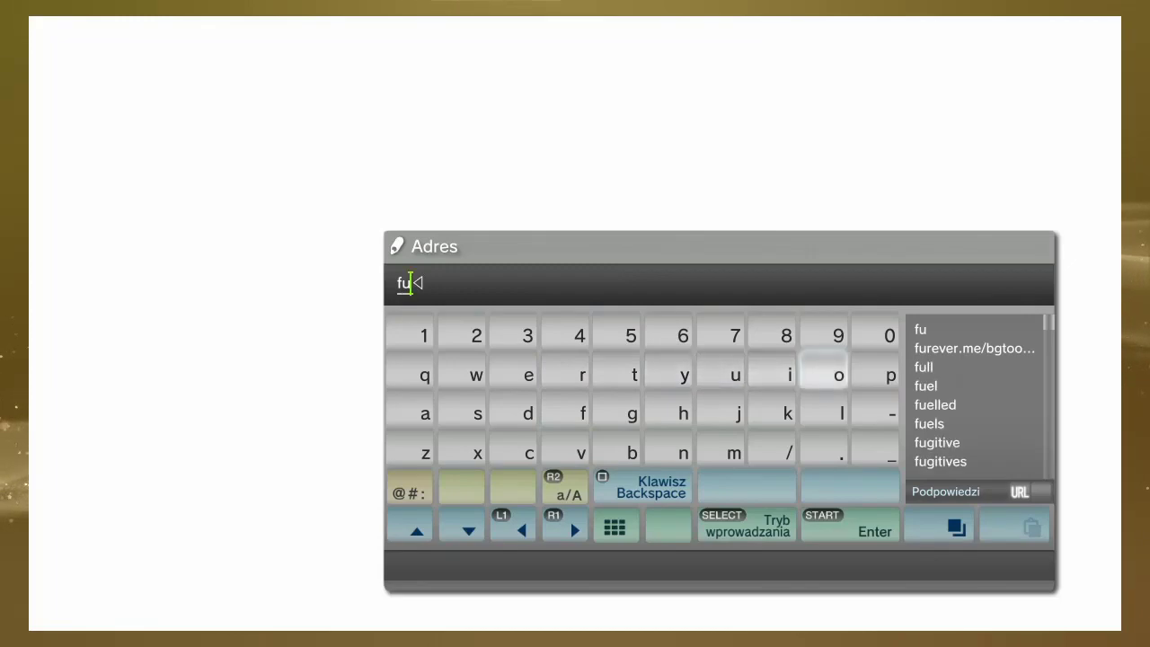
key("Right")
key("Right")
key("Down")
key("Return")
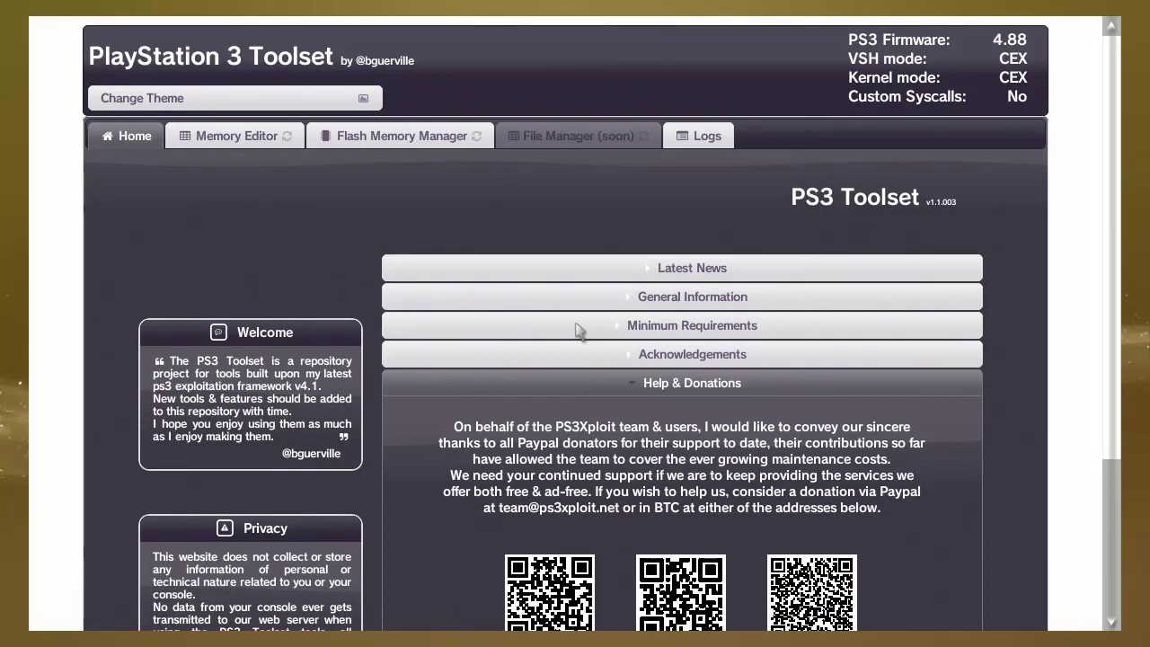
Expand Minimum Requirements and switch to the Flash Memory Manager tool.
left_click(578, 329)
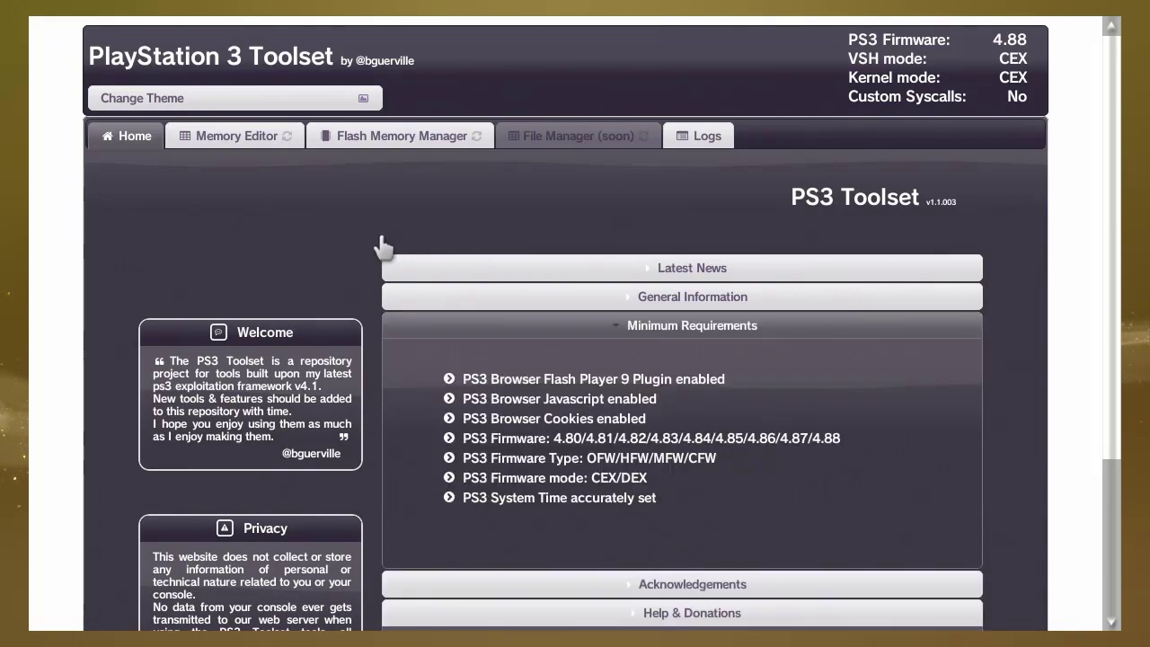
left_click(380, 139)
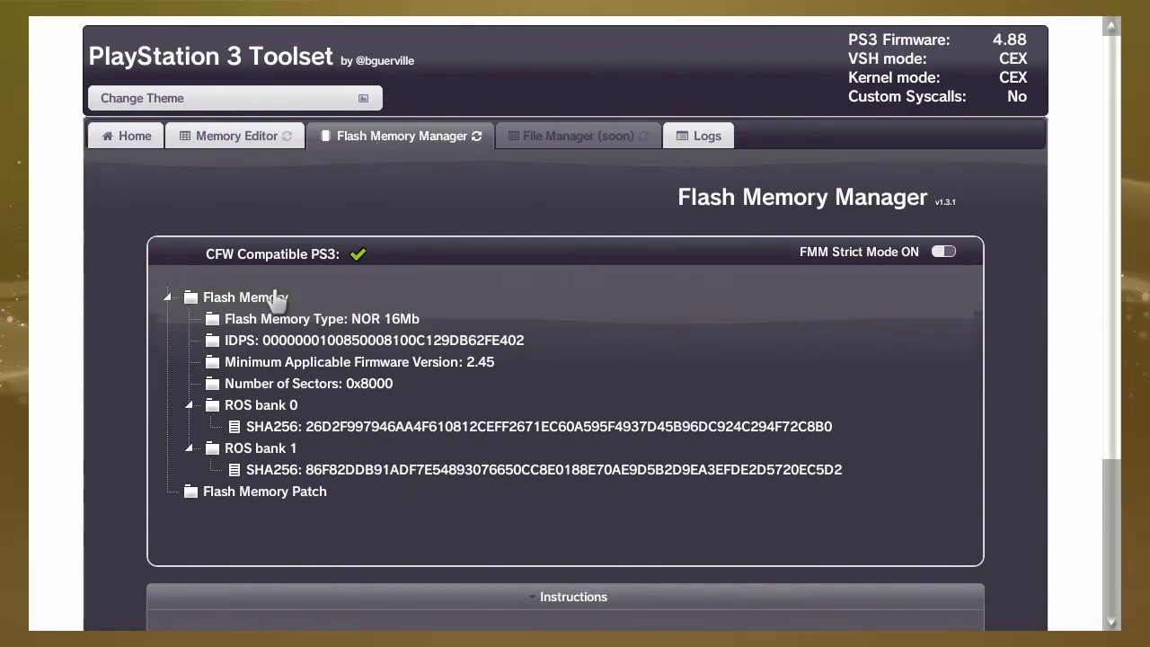
Save a full flash memory backup as dump.hex on /dev_usb006.
right_click(192, 302)
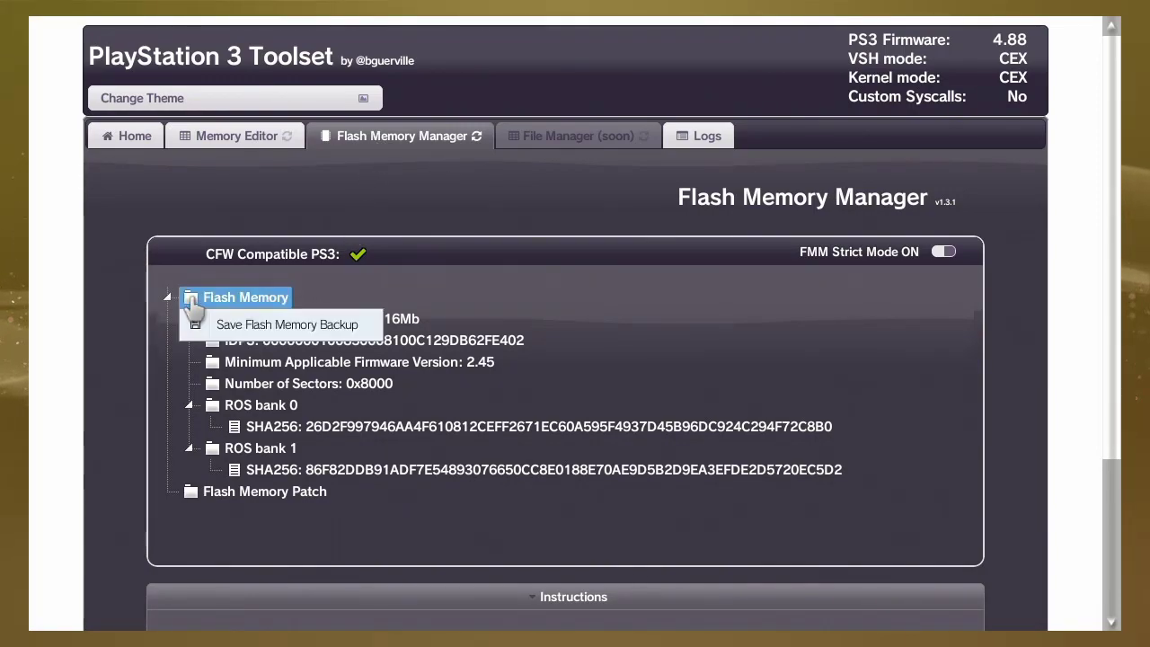
left_click(275, 327)
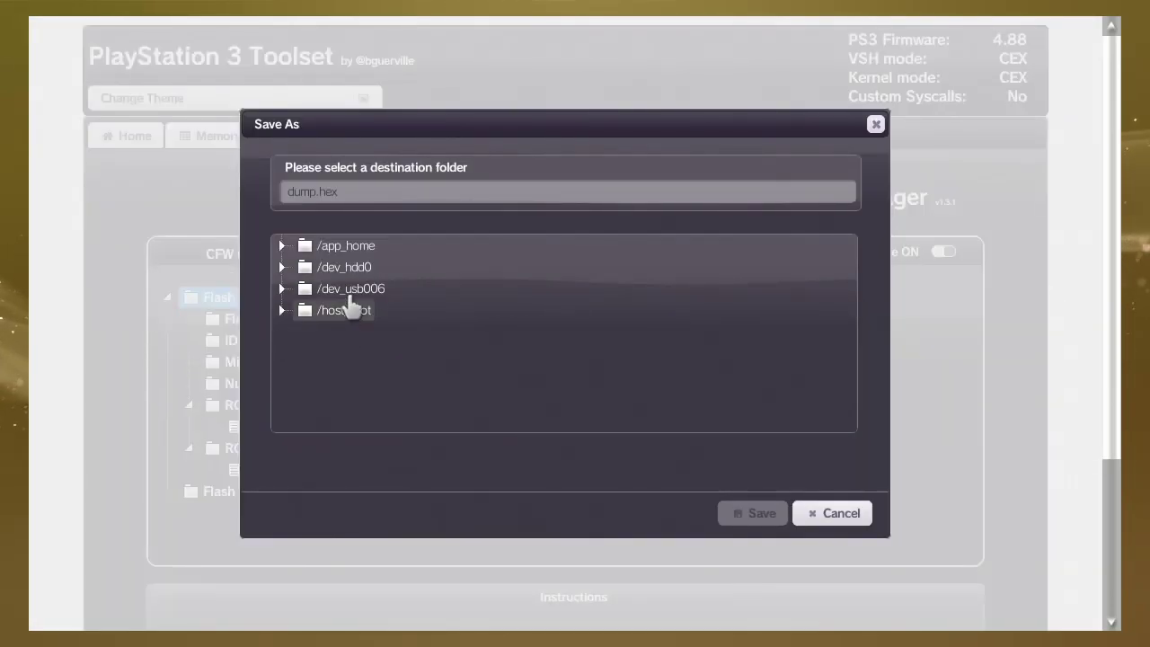
left_click(350, 289)
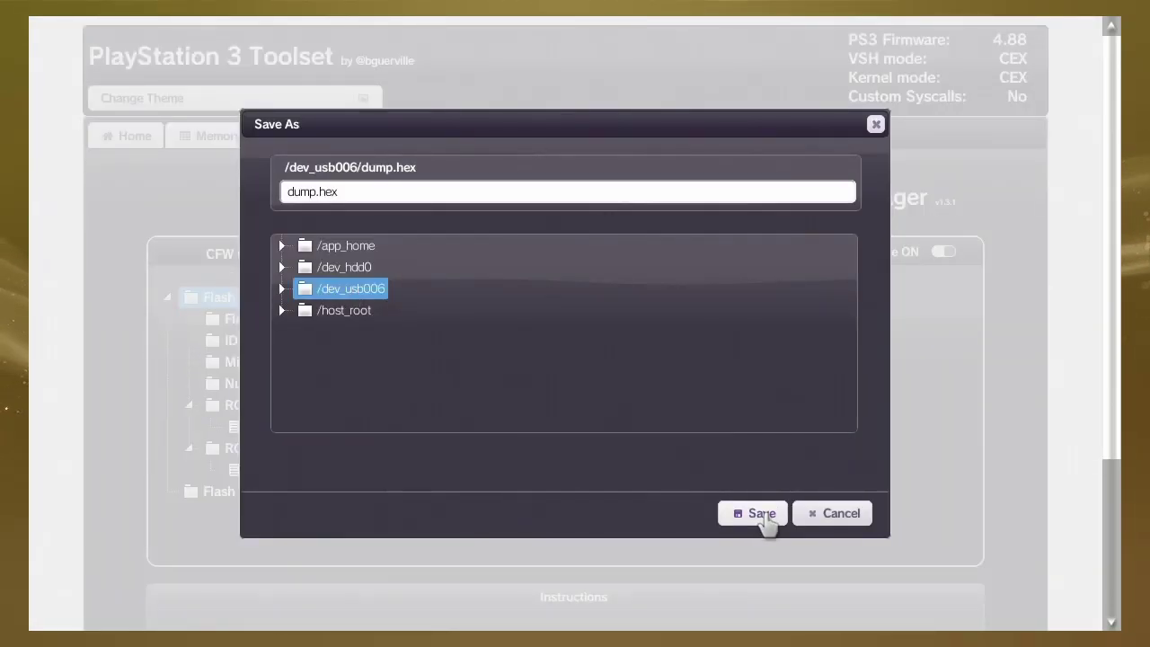
left_click(764, 515)
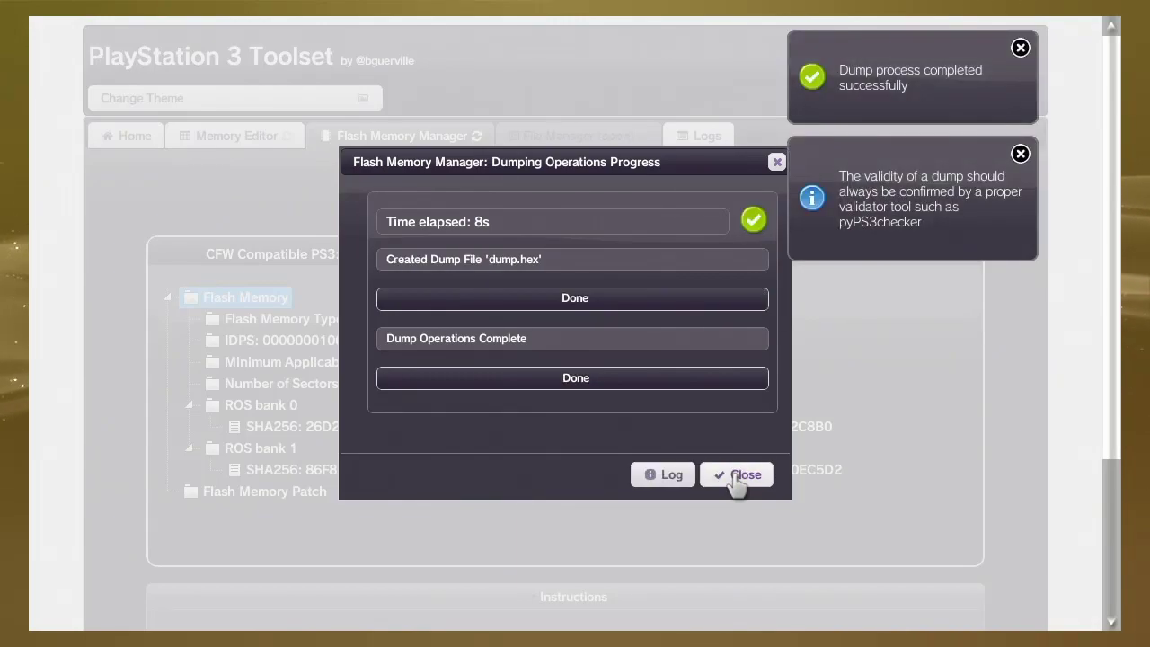
left_click(735, 478)
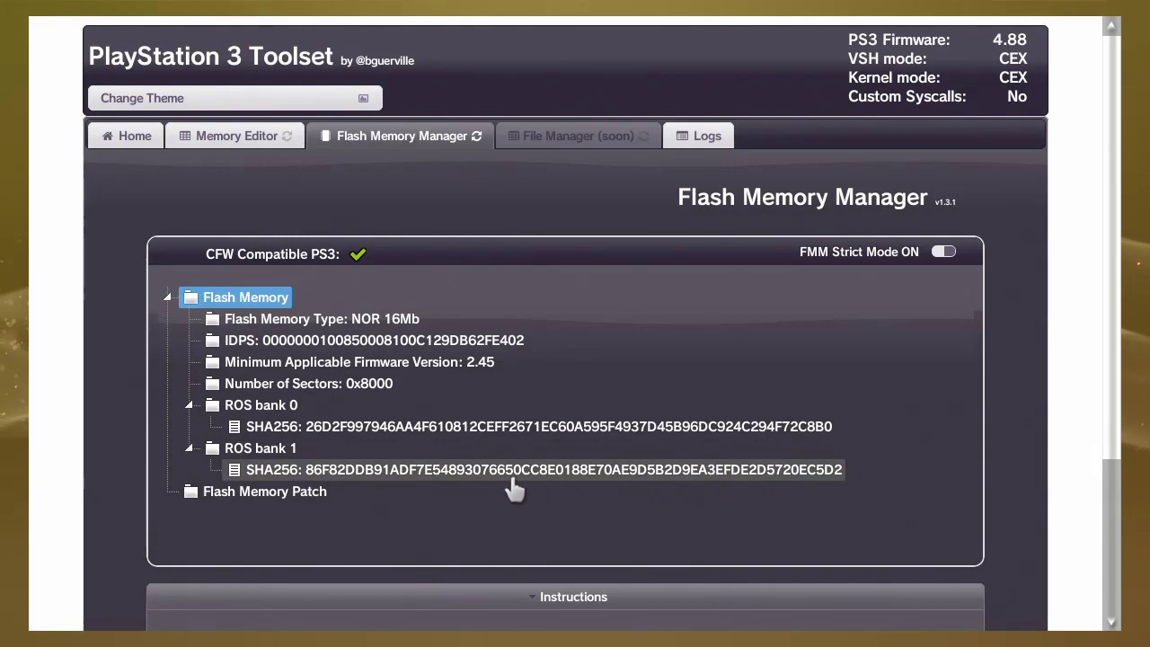
Download the 7168 KB nofsm_patch_488.bin patch file to the USB device.
right_click(320, 496)
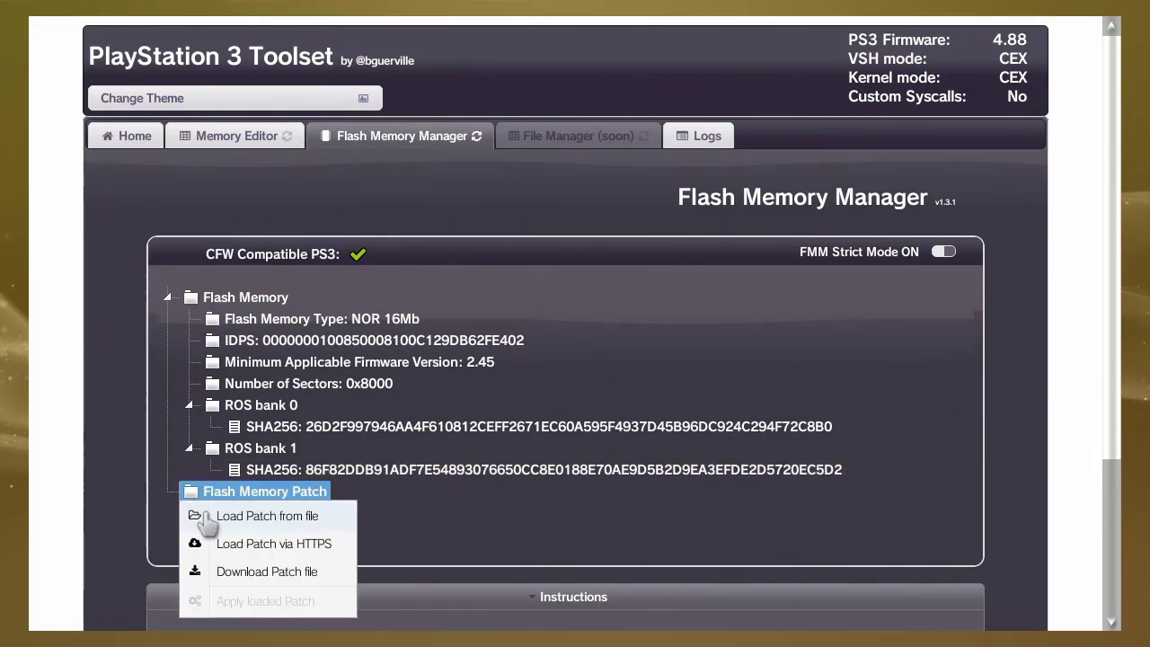
left_click(292, 573)
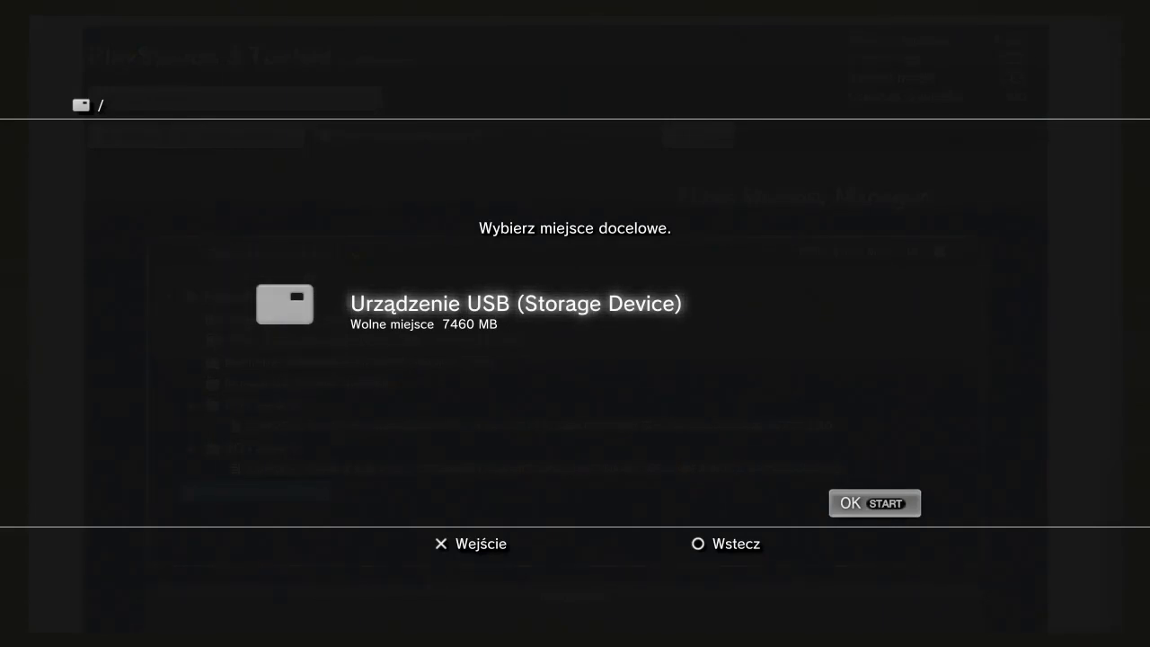
key("Return")
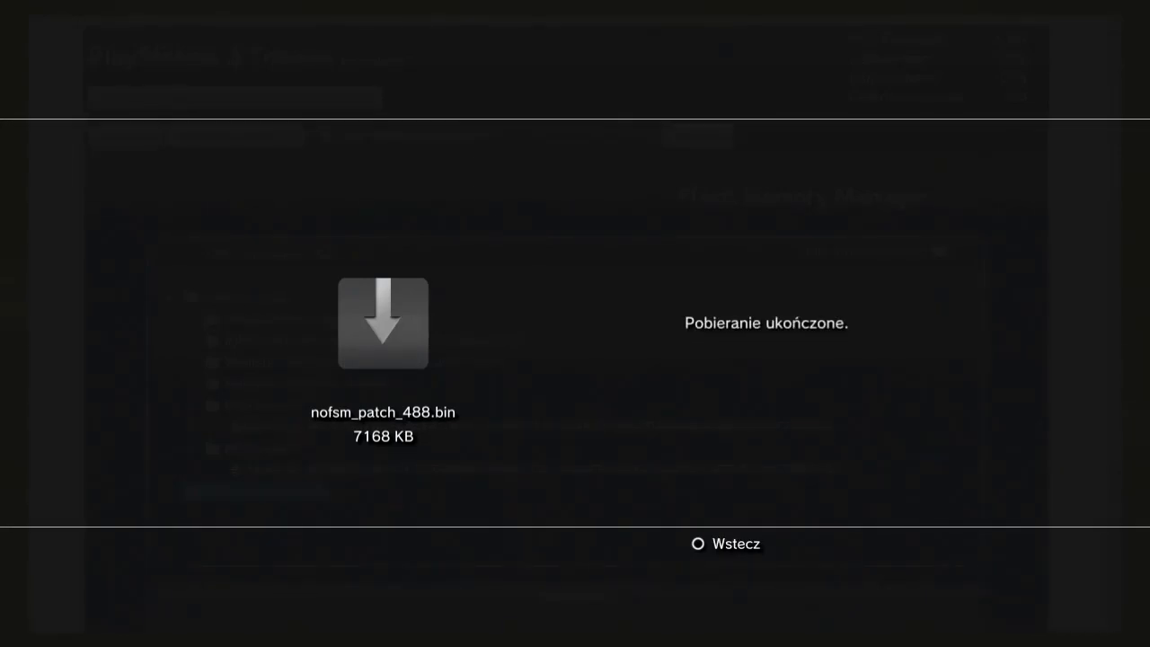
key("Escape")
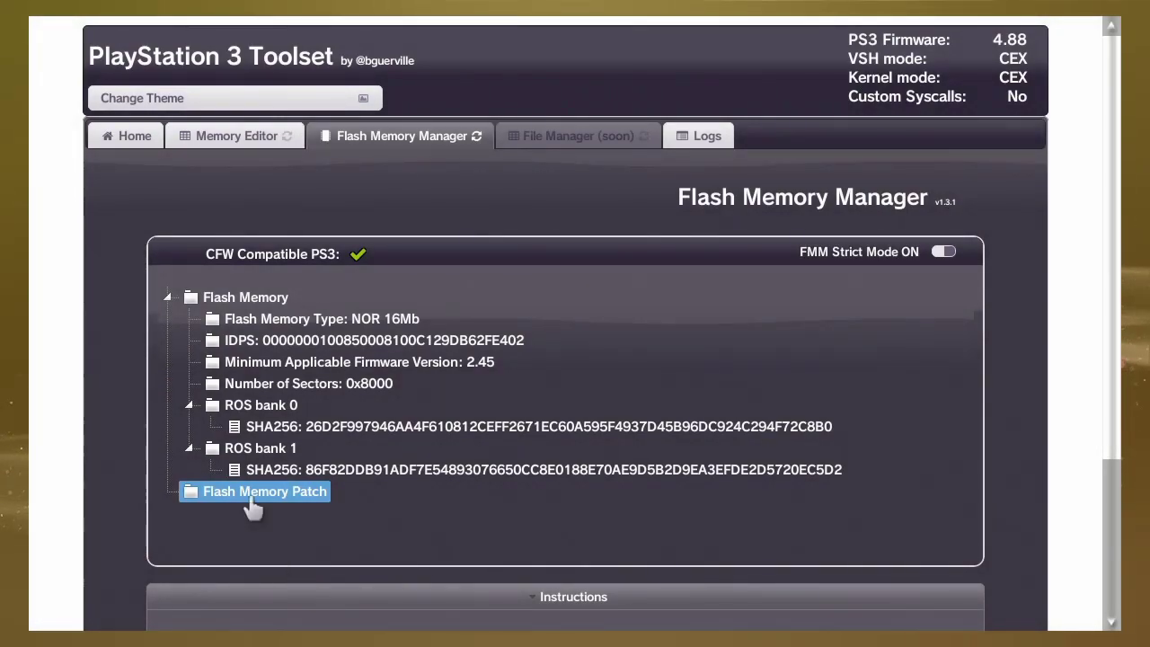
Choose nofsm_patch_488.bin from /dev_usb006 as the patch file to load.
right_click(196, 502)
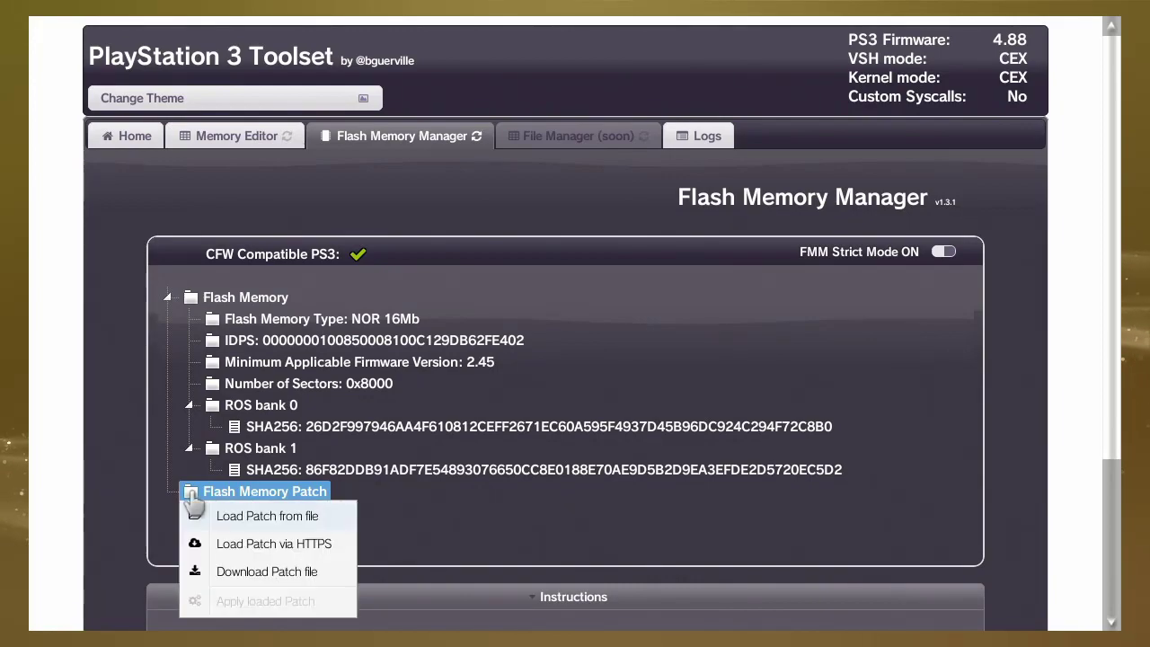
left_click(252, 529)
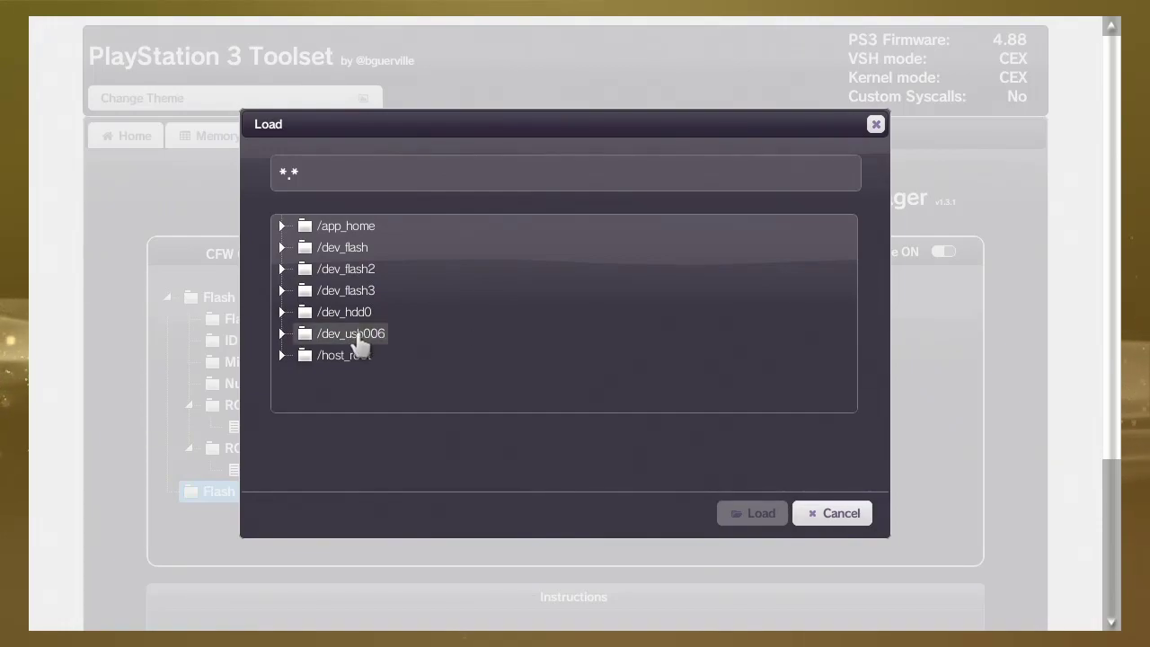
double_click(306, 340)
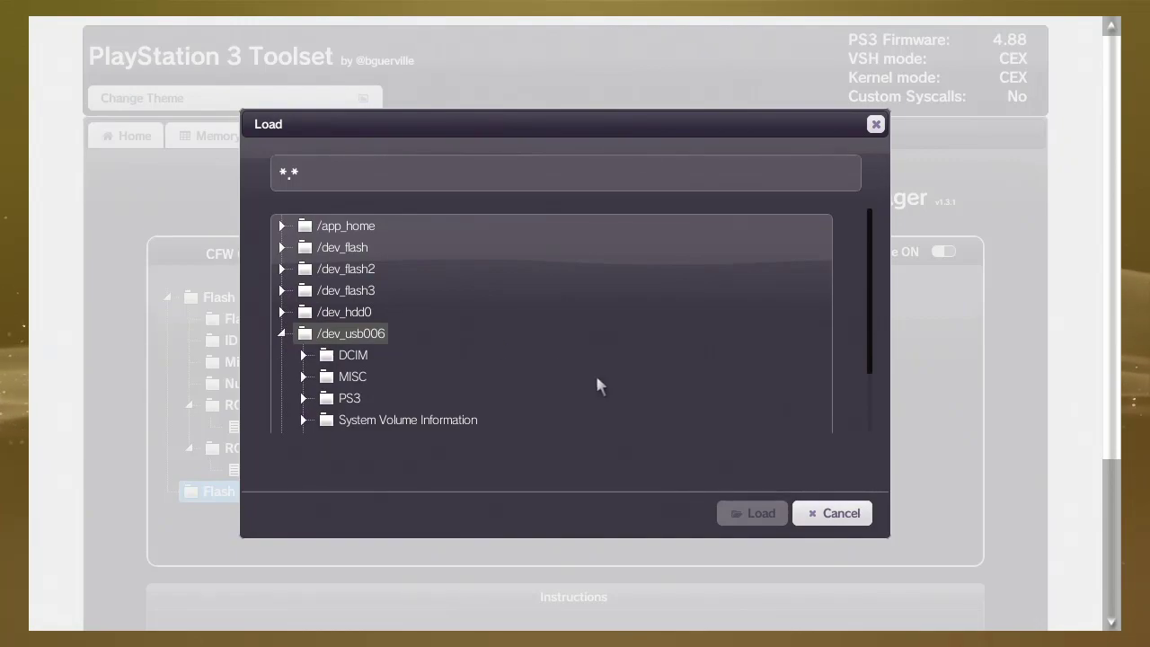
scroll(611, 453, "down", 3)
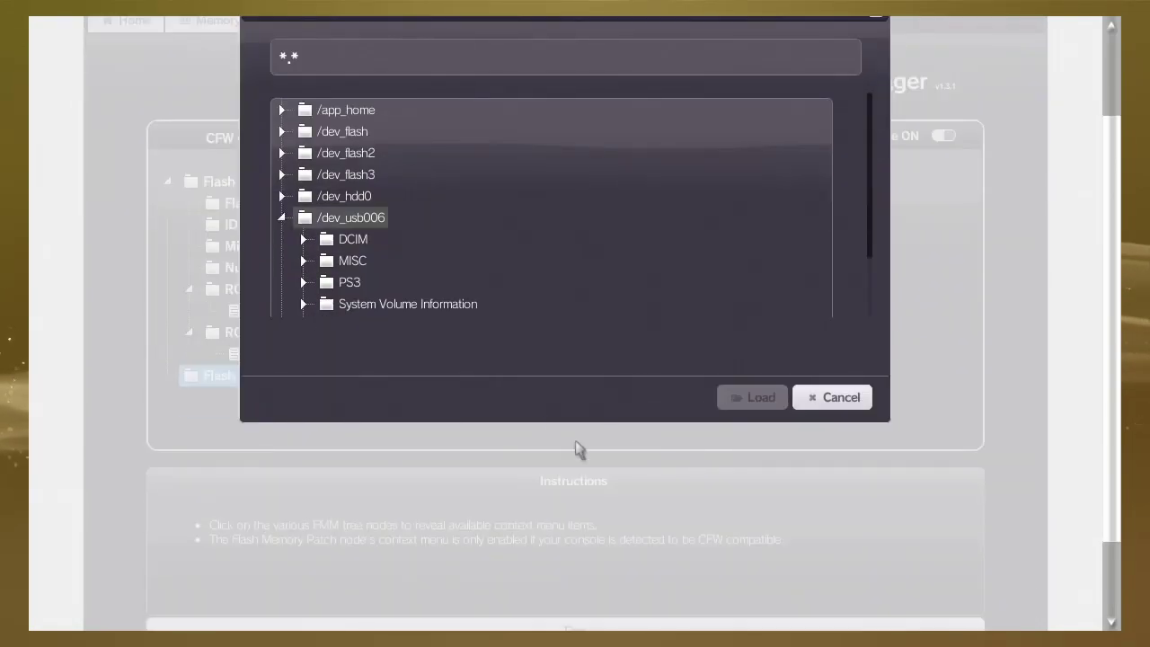
scroll(530, 405, "up", 3)
scroll(393, 361, "down", 1)
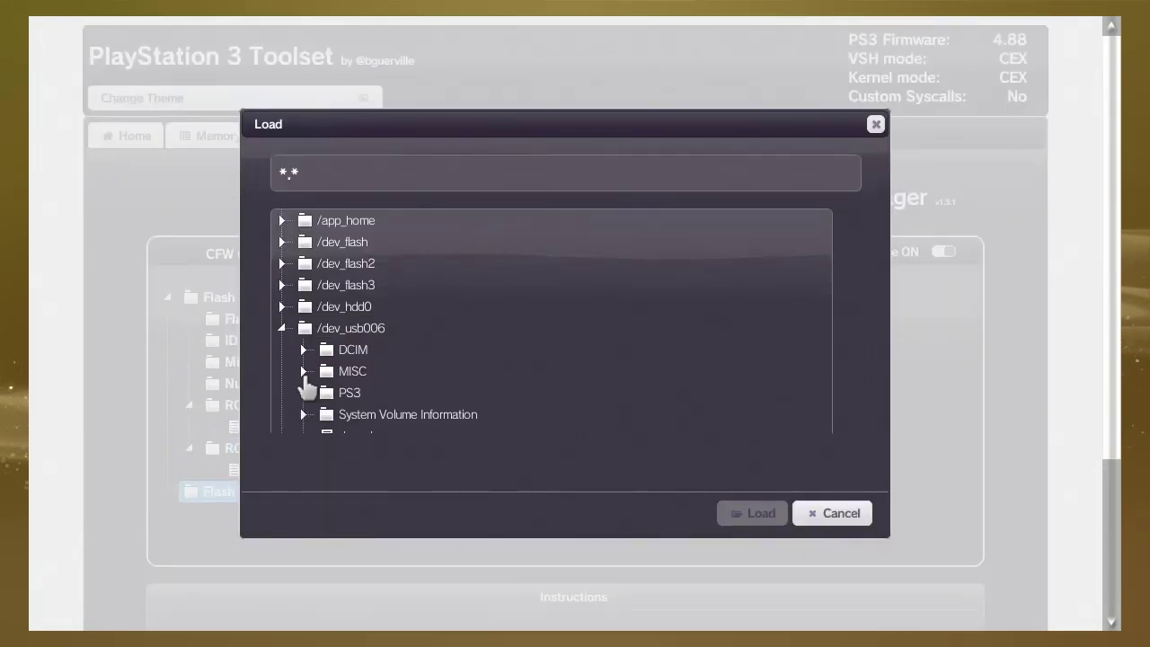
scroll(366, 317, "down", 3)
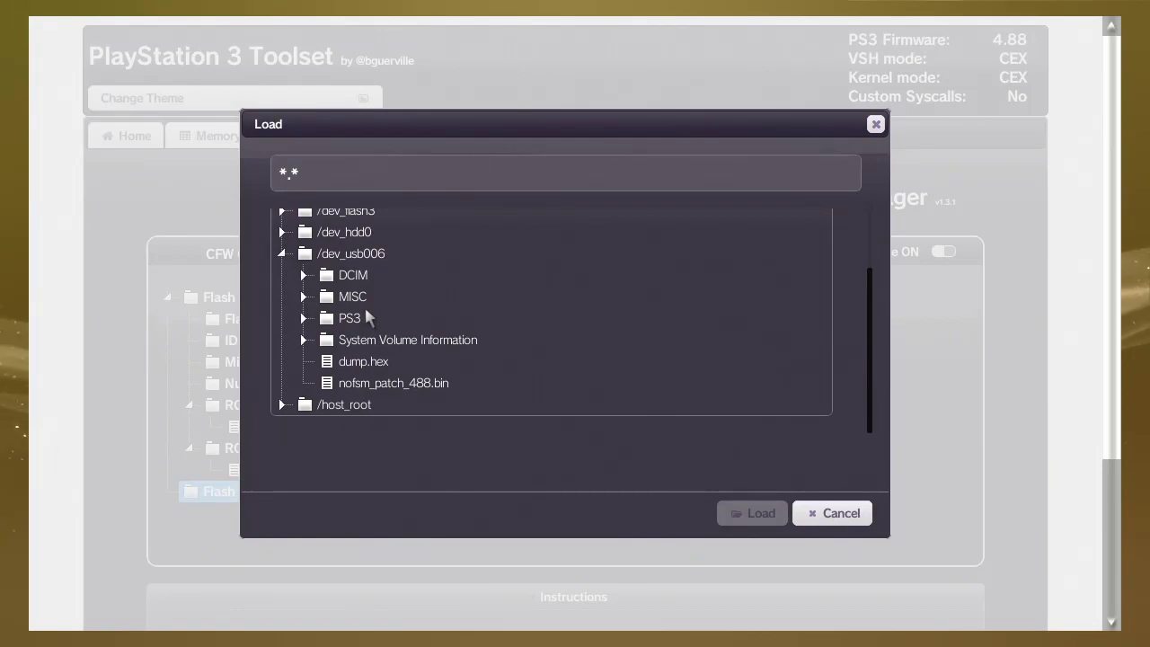
left_click(368, 385)
Load and validate the nofsm_patch_488.bin patch, then close the progress report.
left_click(755, 517)
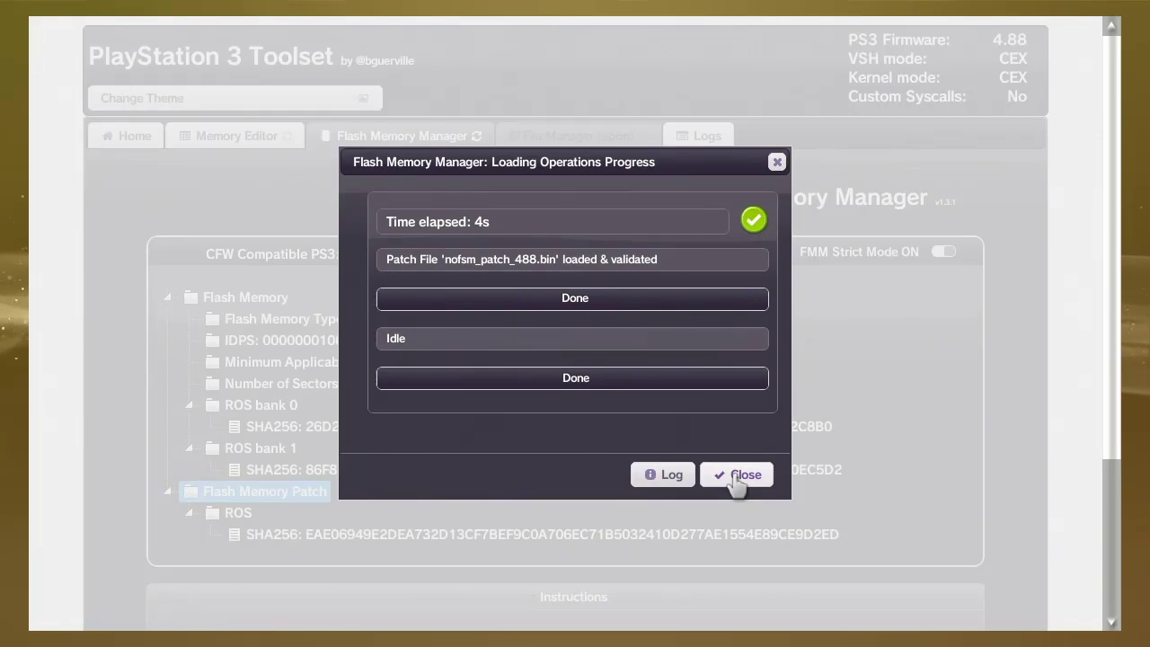
left_click(739, 476)
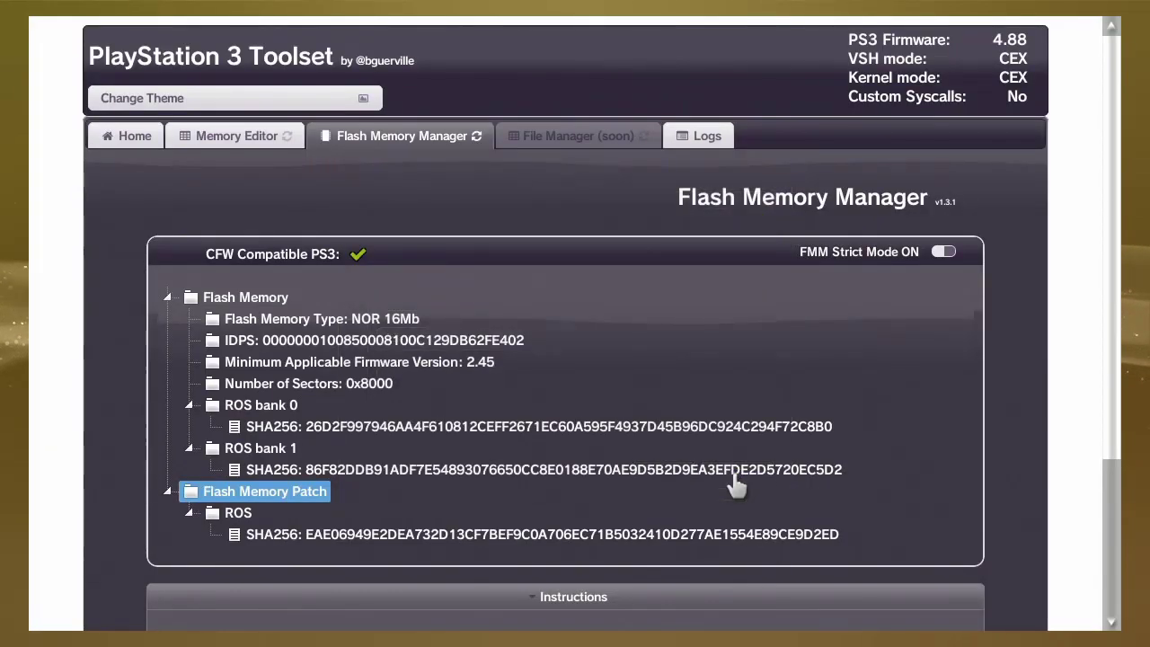
Apply the loaded noFSM patch to flash memory, confirming with Yes.
scroll(737, 503, "down", 1)
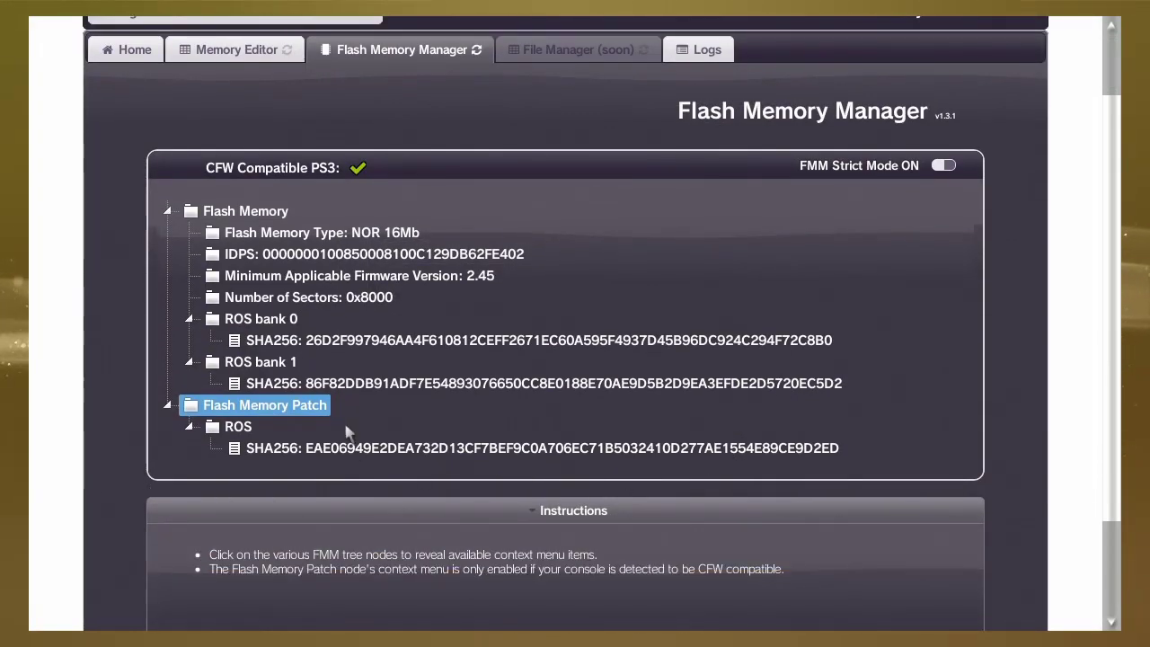
left_click(193, 406)
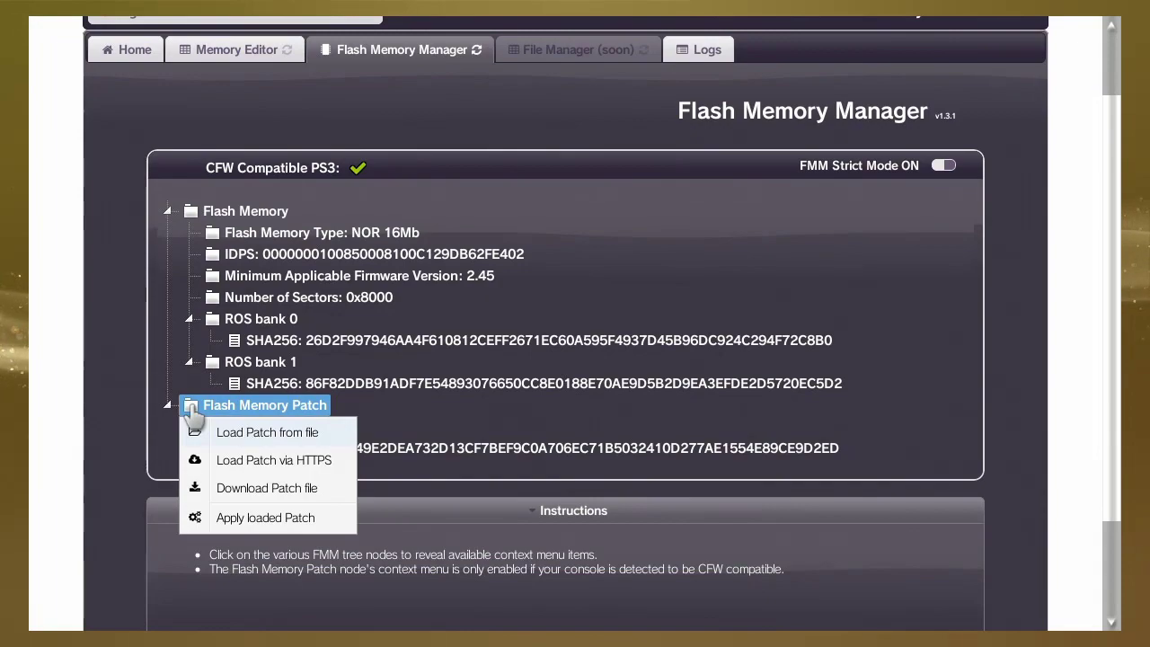
left_click(250, 519)
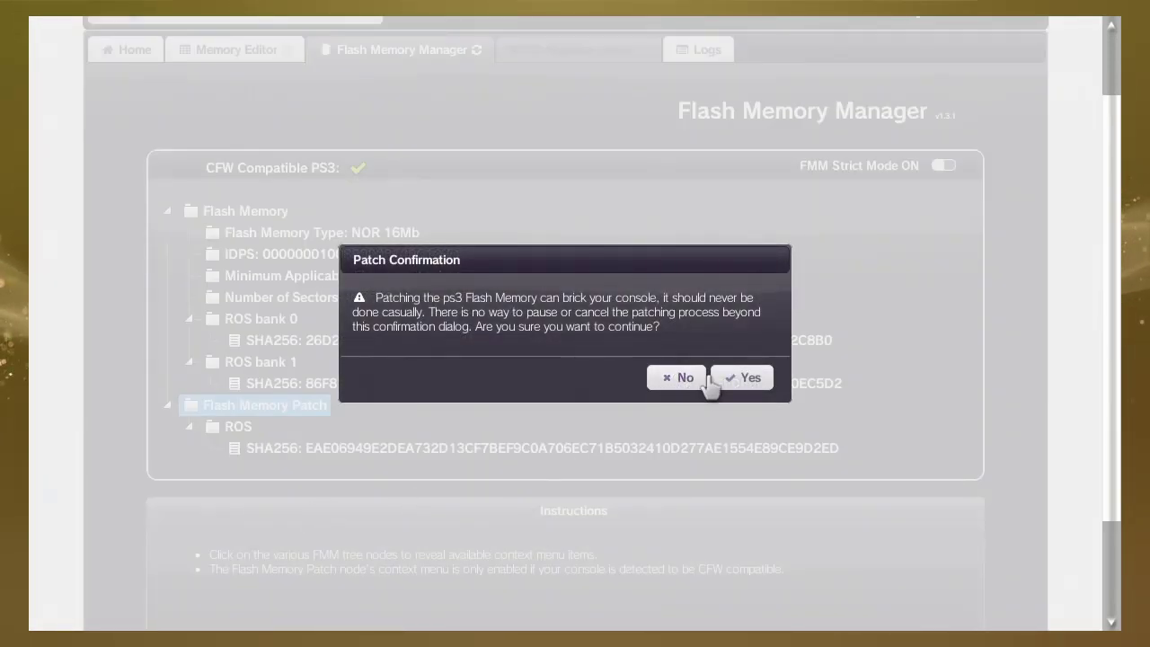
left_click(745, 380)
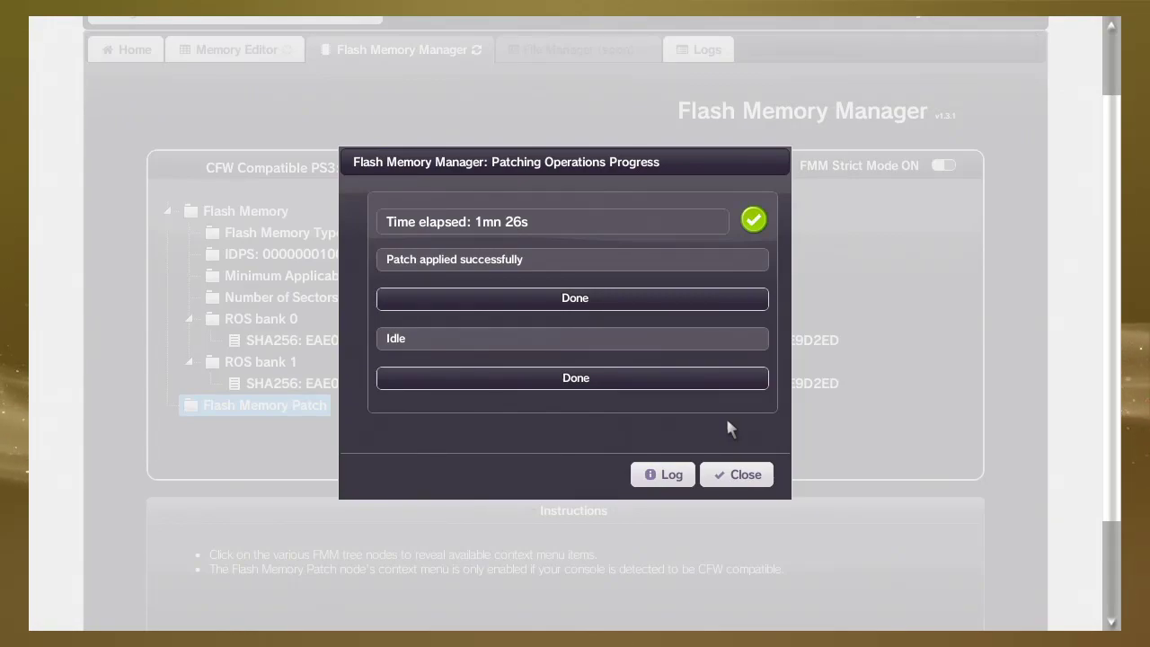
Close the flash patching success report.
left_click(745, 479)
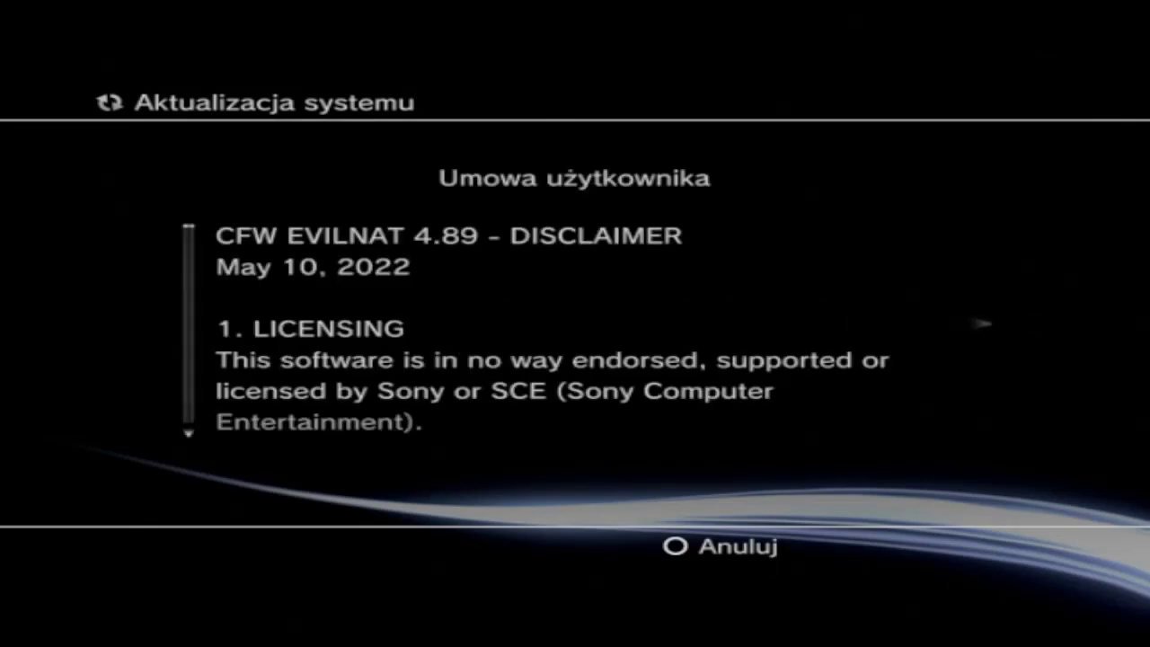
Accept the CFW agreement with Akceptuję and install the 4.89 custom firmware.
key("Right")
key("Down")
key("Return")
key("Return")
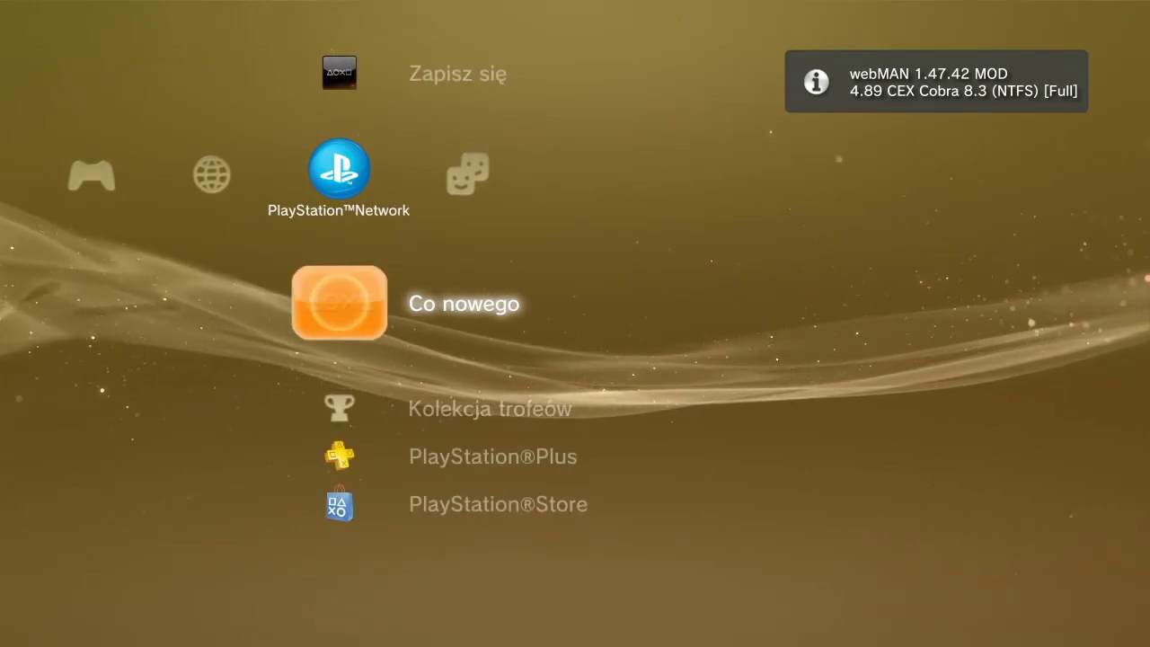
Move across the XMB columns to the Narzędzia CFW folder and open it.
key("Left")
key("Left")
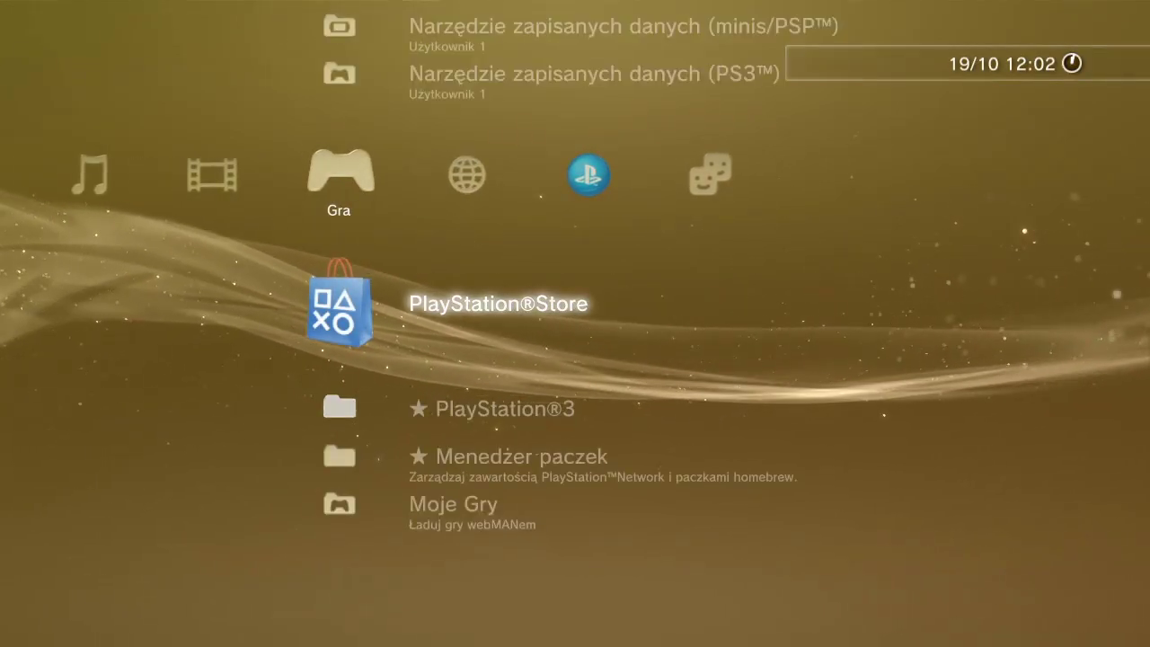
key("Down")
key("Down")
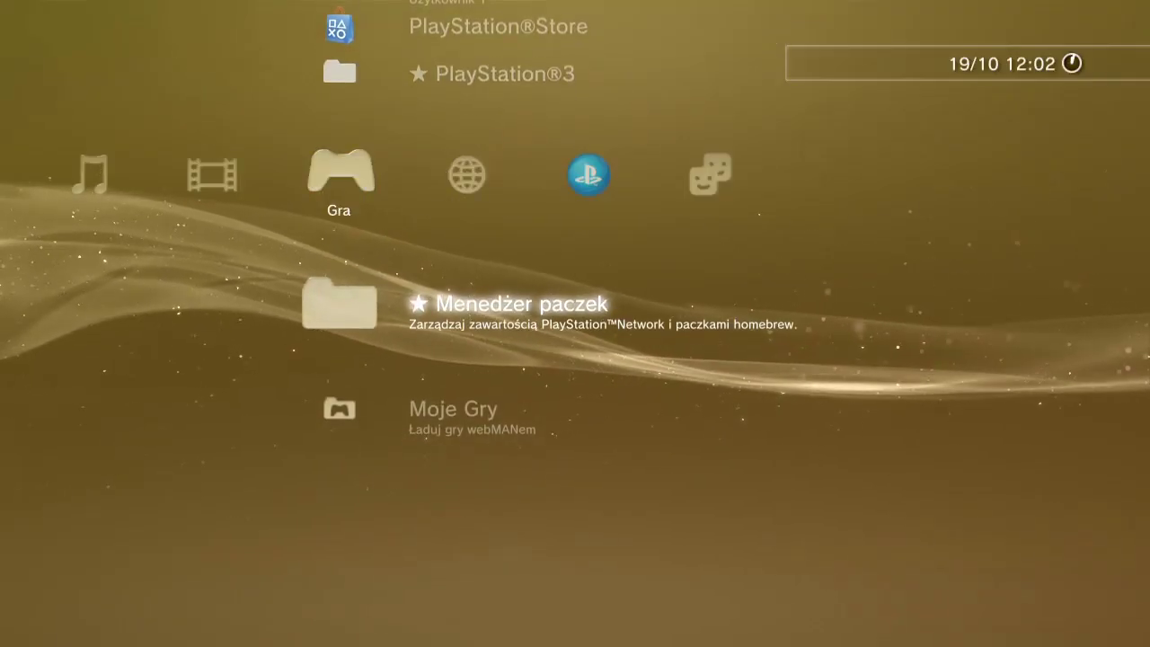
key("Down")
key("Up")
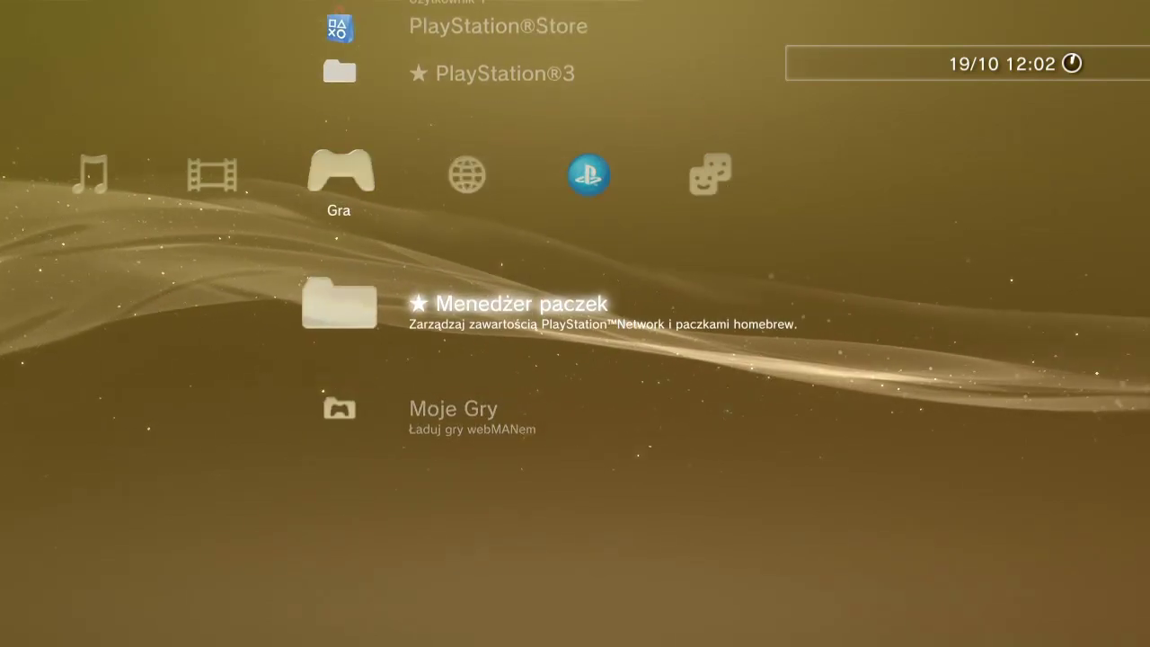
key("Up")
key("Up")
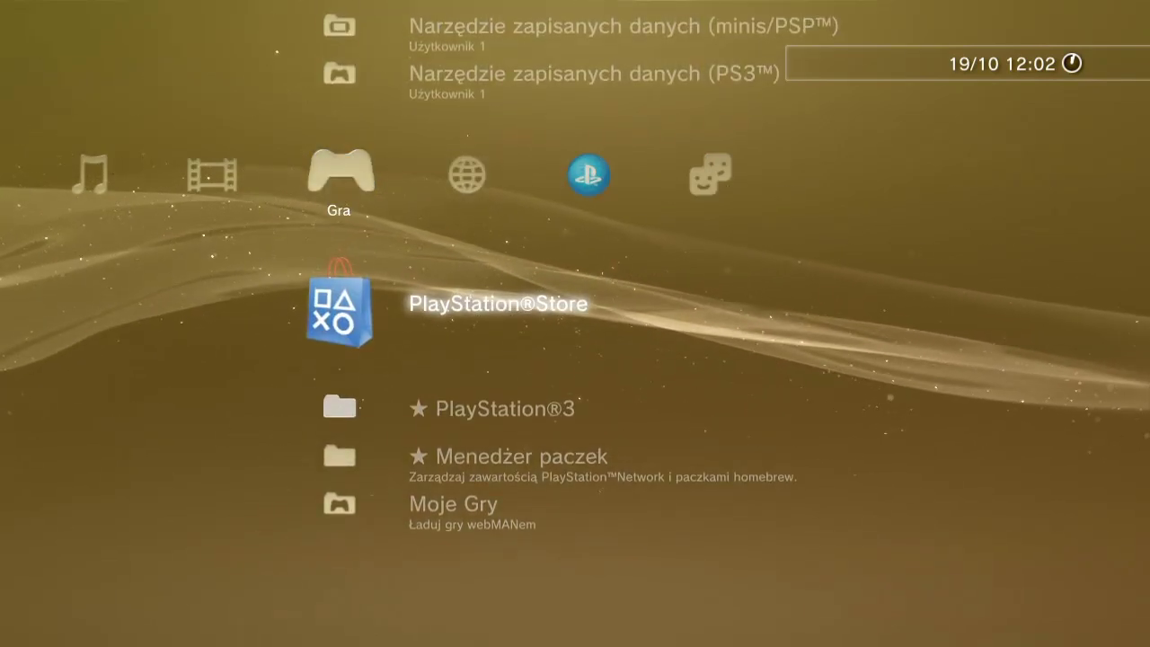
key("Left")
key("Right")
key("Right")
key("Up")
key("Up")
key("Up")
key("Return")
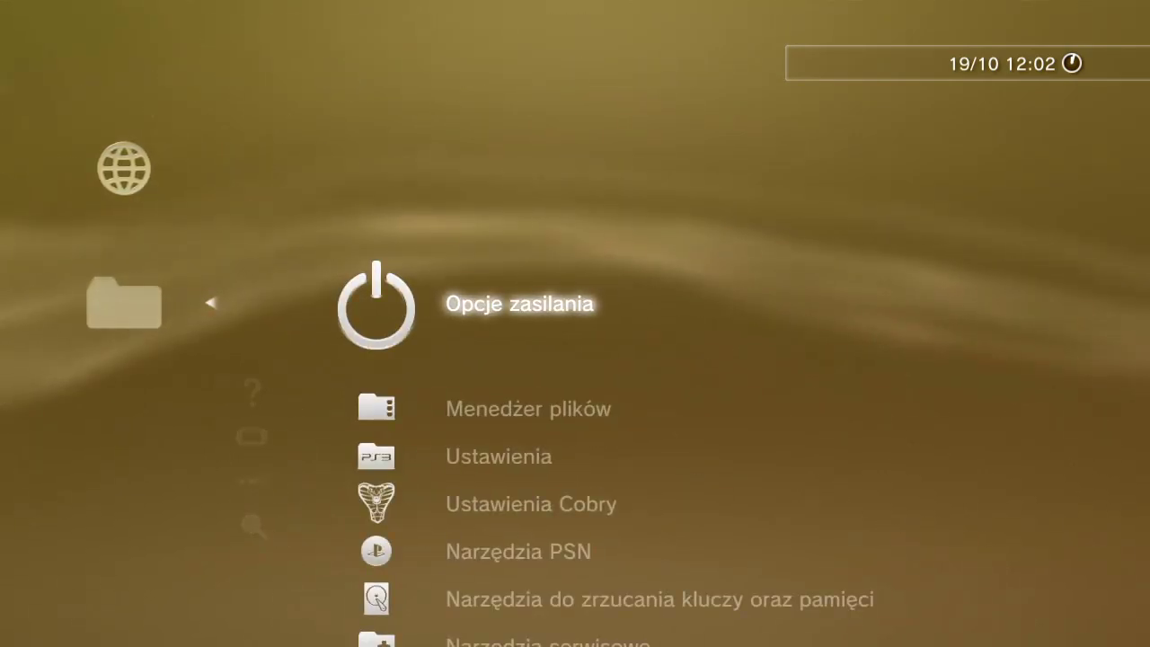
Set Dynamiczna kontrola wentylatora to Maksymalna temperatura 65°C in Ustawienia Cobry and back out.
key("Down")
key("Down")
key("Down")
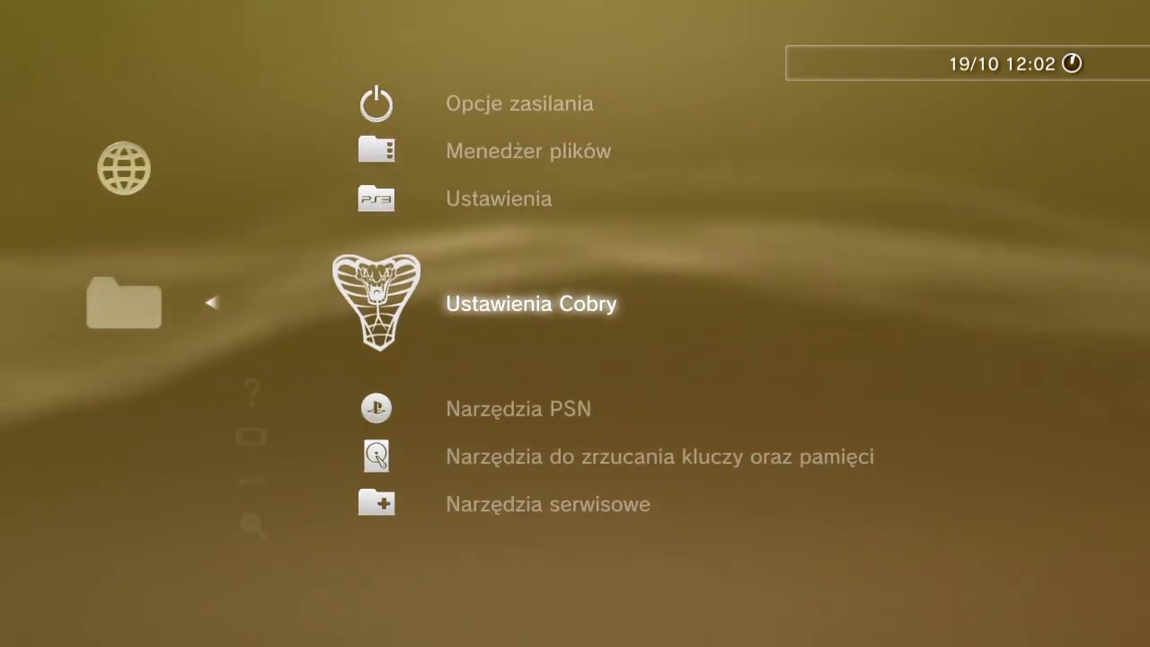
key("Return")
key("Return")
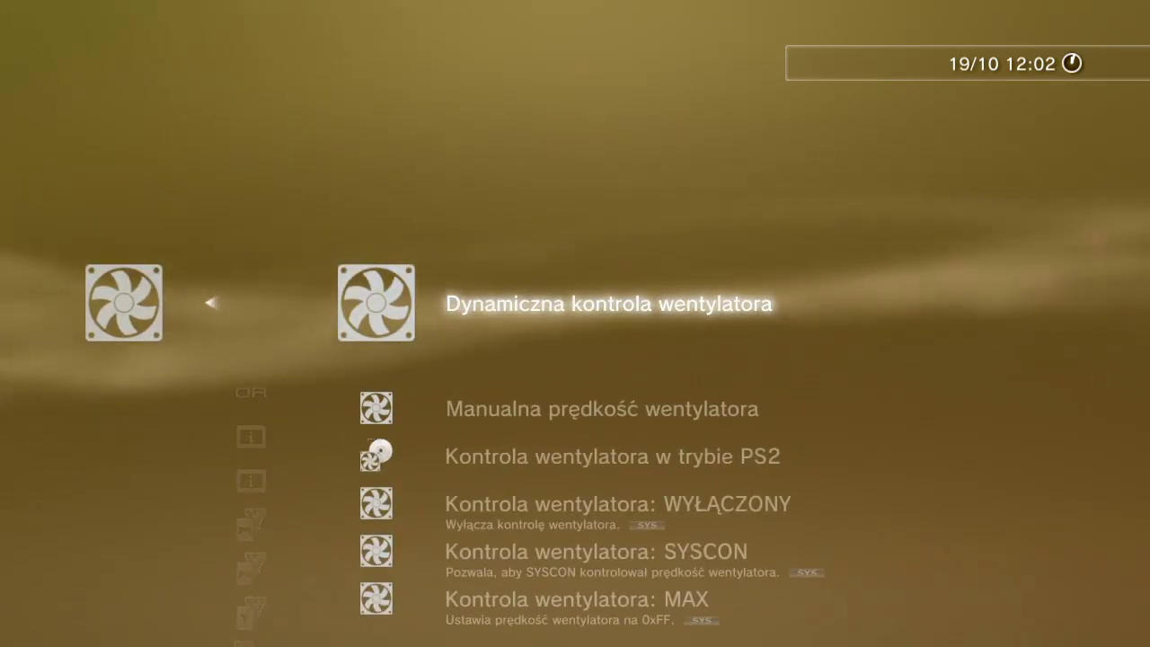
key("Return")
key("Down")
key("Return")
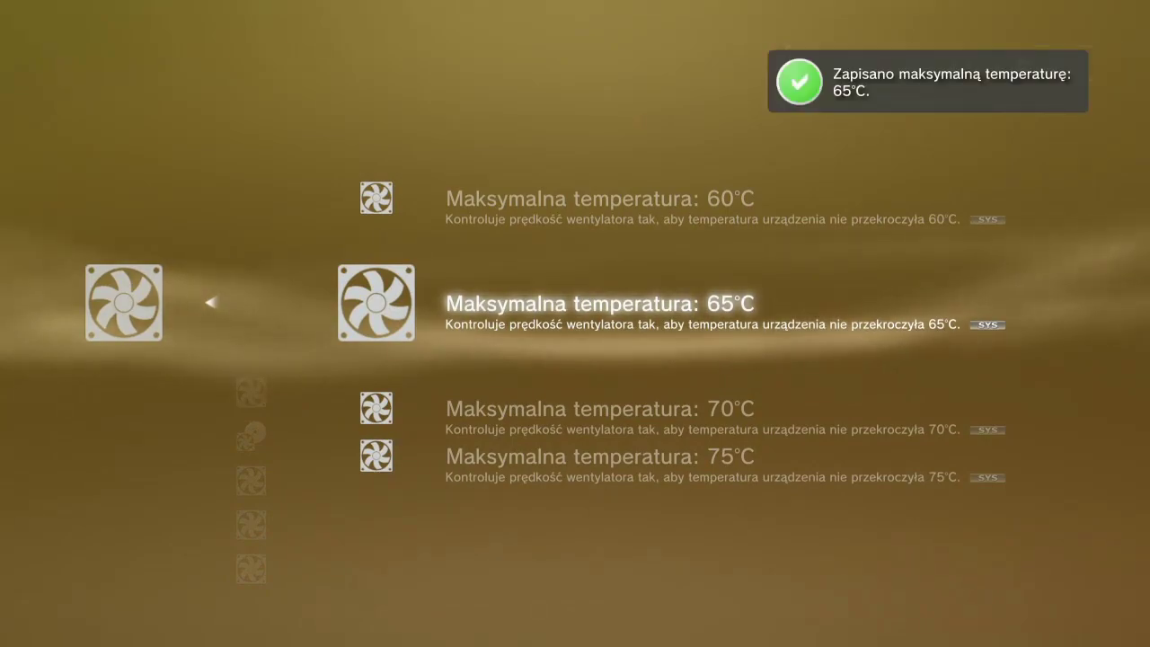
key("Escape")
key("Escape")
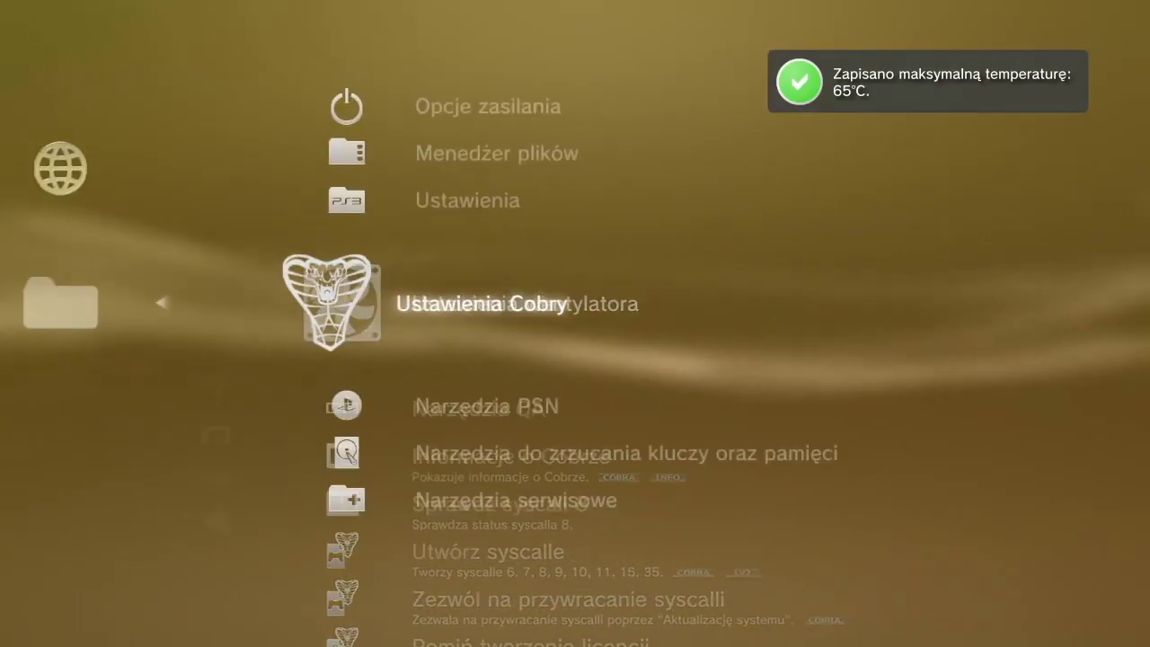
key("Escape")
key("Left")
key("Left")
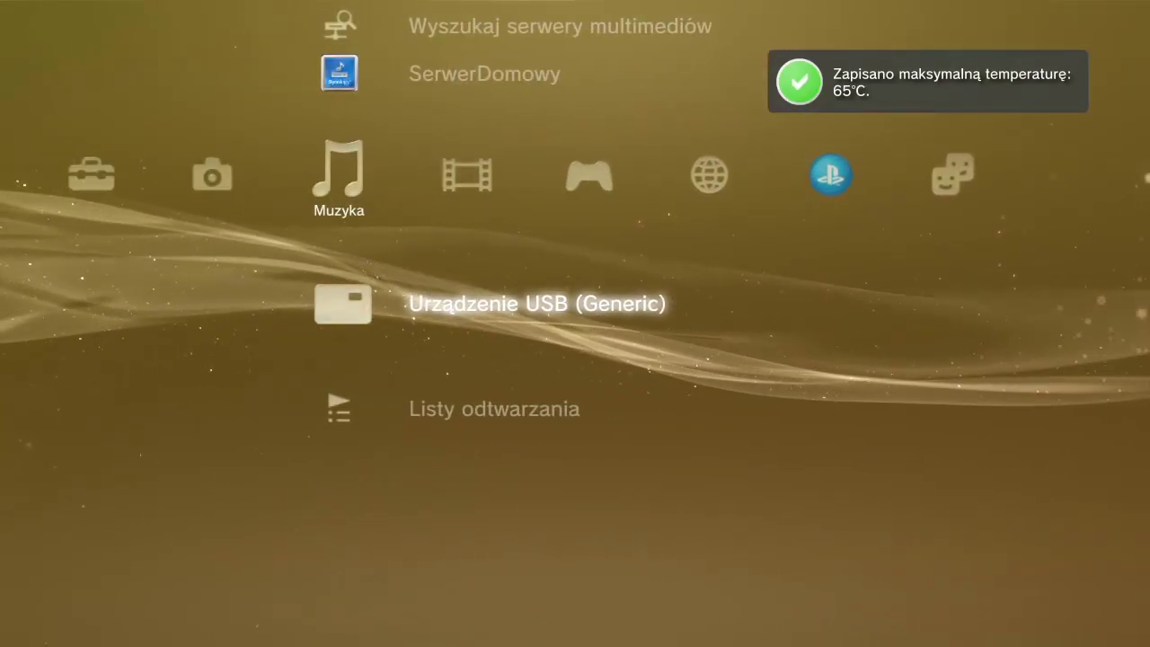
Go to ★ Menedżer paczek > Zainstaluj pliki pakietów > Standardowy package list.
key("Right")
key("Right")
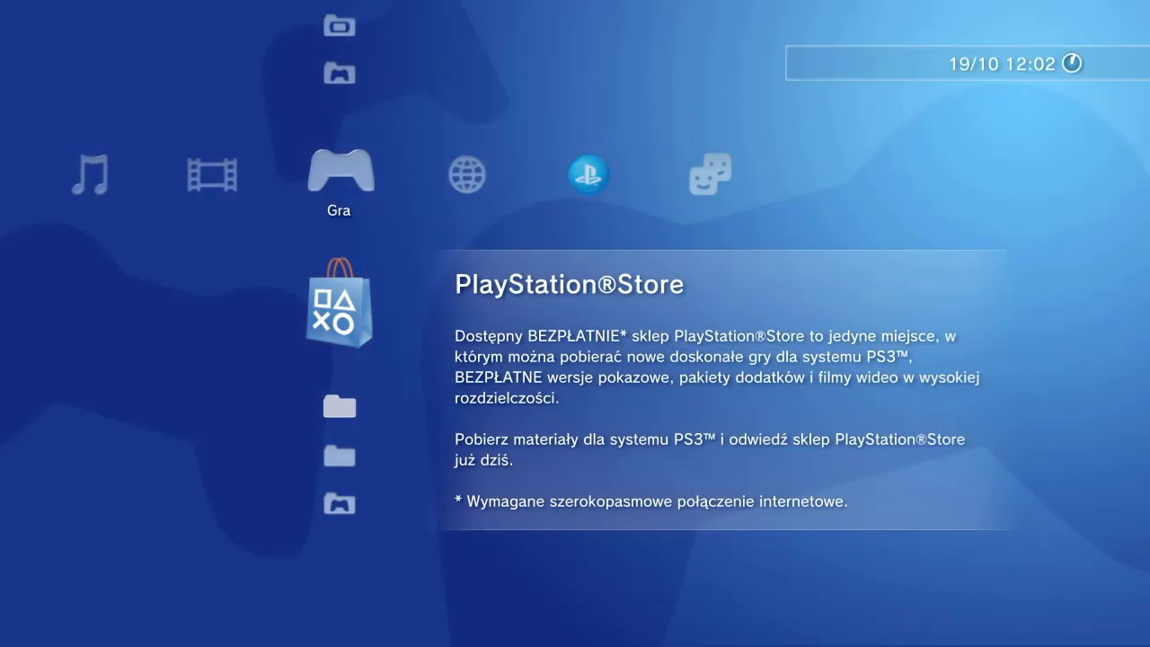
key("Up")
key("Up")
key("Up")
key("Up")
key("Up")
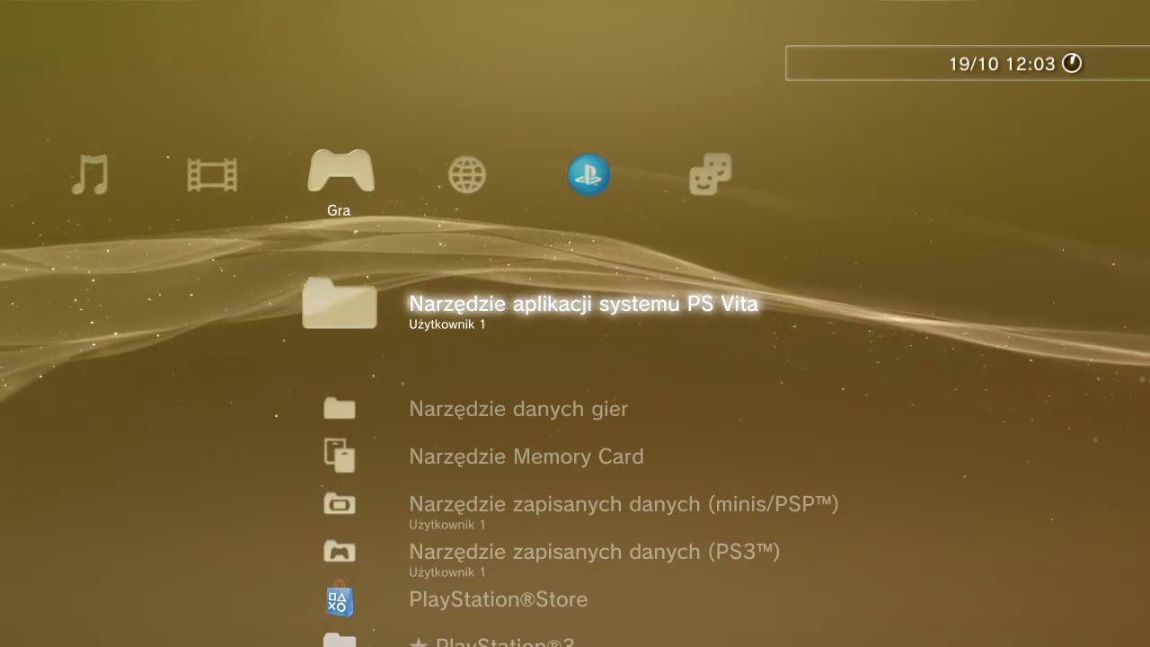
key("Left")
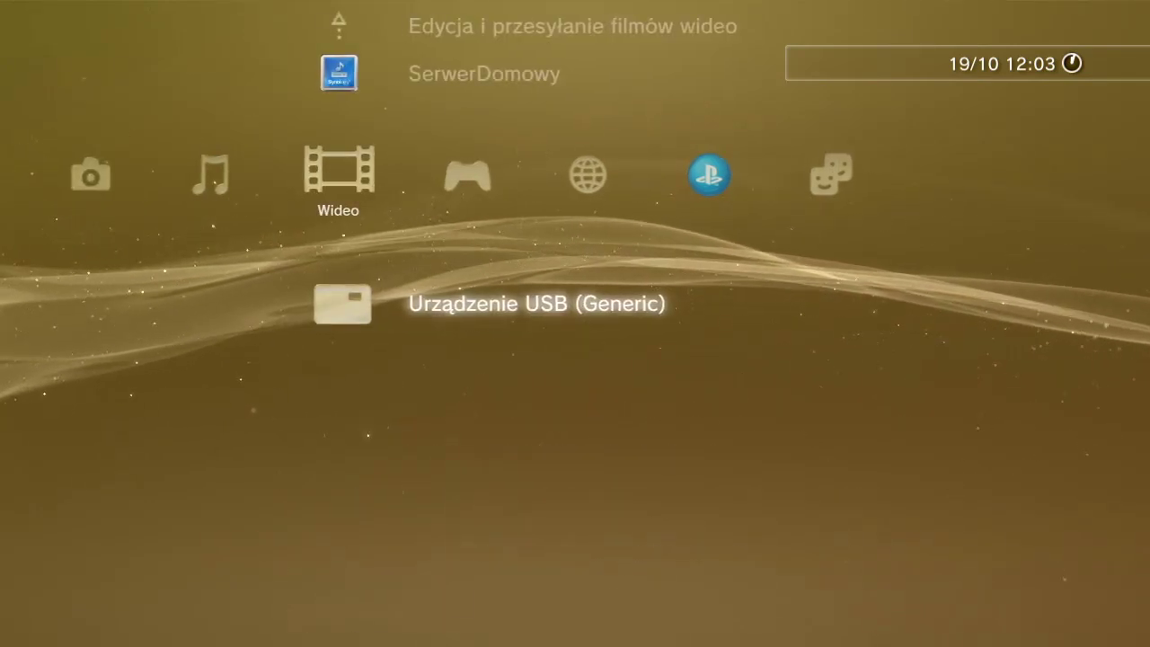
key("Right")
key("Down")
key("Down")
key("Down")
key("Down")
key("Down")
key("Down")
key("Down")
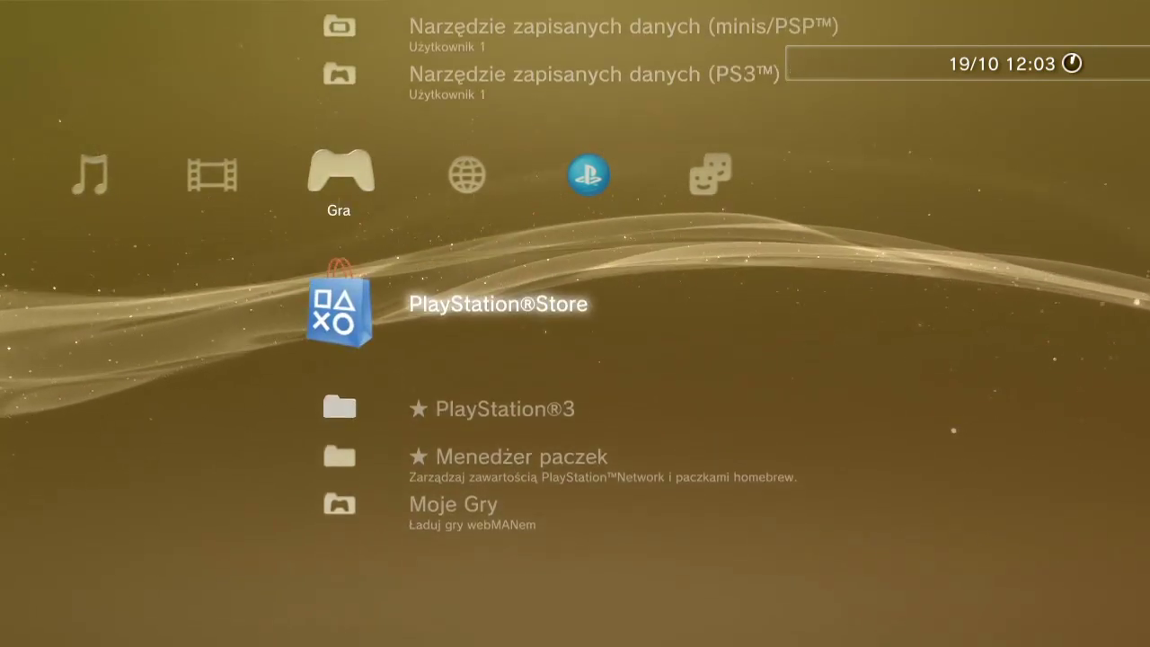
key("Return")
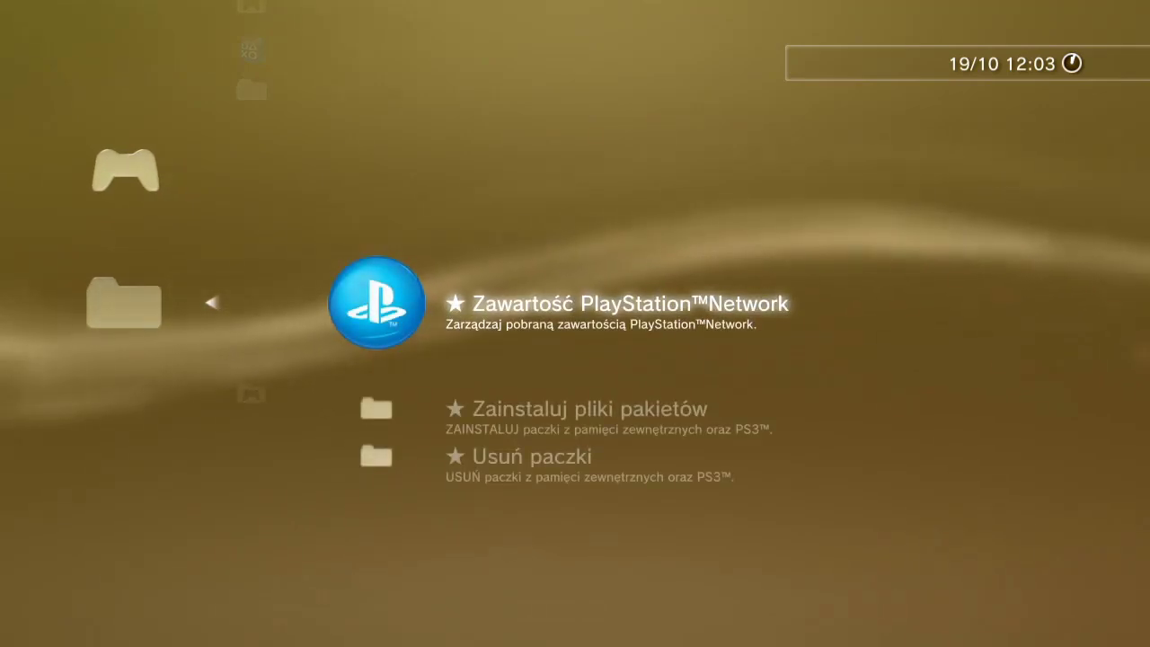
key("Down")
key("Return")
key("Down")
key("Down")
key("Return")
Install the webMAN_MOD_1.47.42 package from USB and view the new webMAN installer folder.
key("Down")
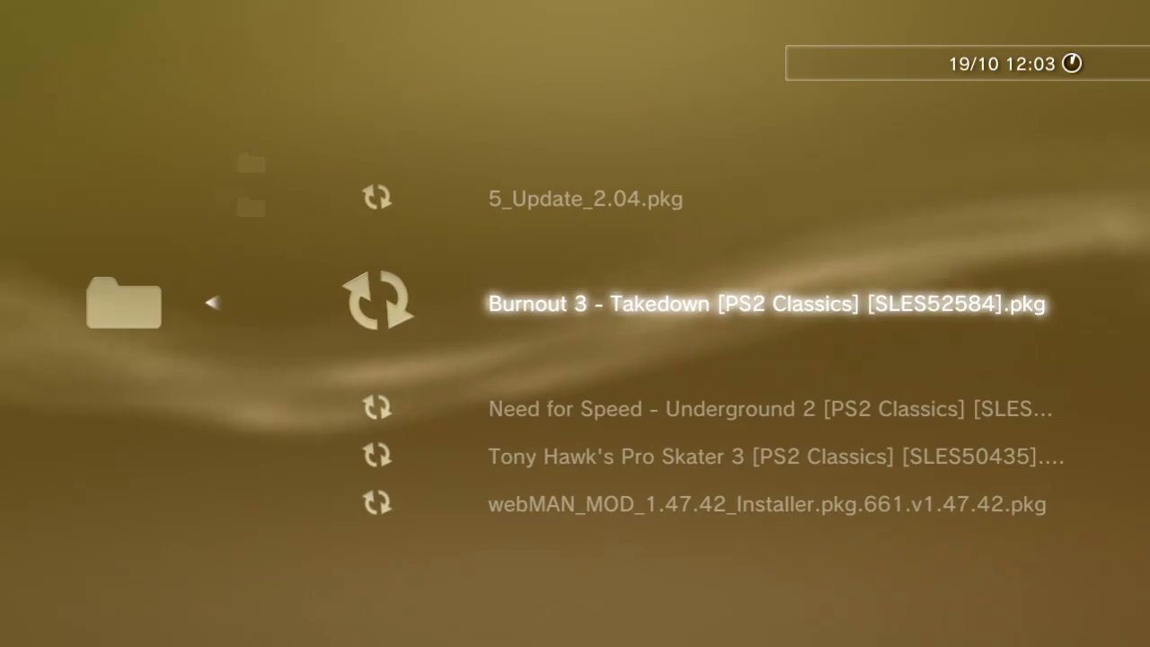
key("Up")
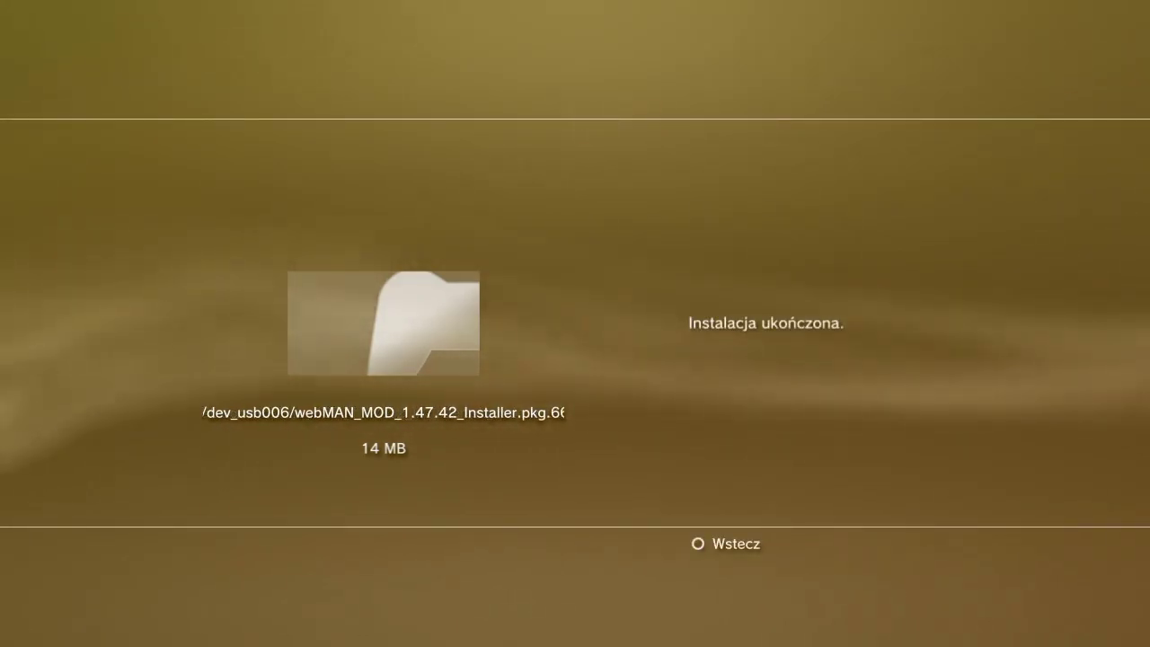
key("Escape")
key("Down")
key("Return")
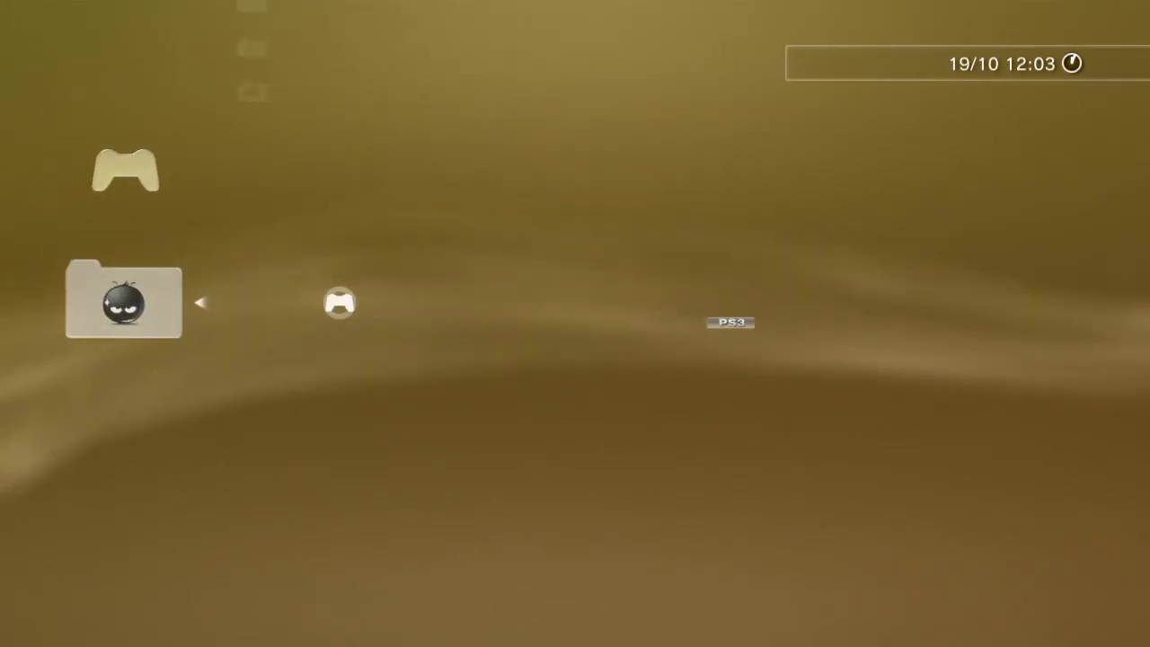